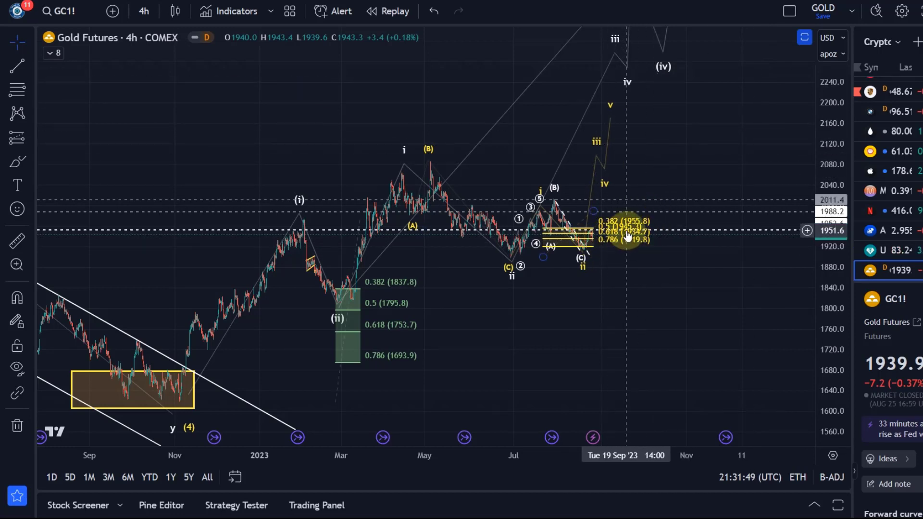
Step: Examine the 4h gold futures wave count from the 2022 low through the July–August 2023 pullback and its yellow Fibonacci levels
drag(818, 323, 846, 1)
scroll(593, 212, up, 6)
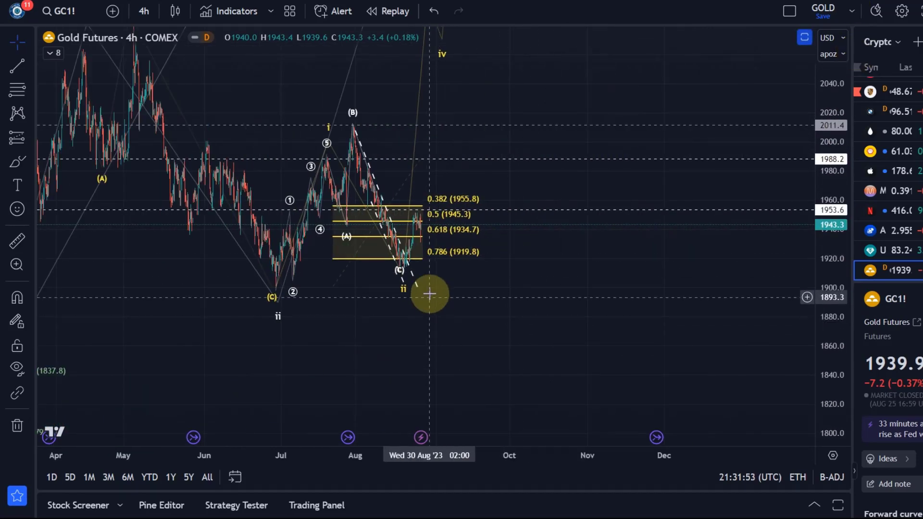
scroll(435, 266, down, 5)
drag(827, 192, 817, 391)
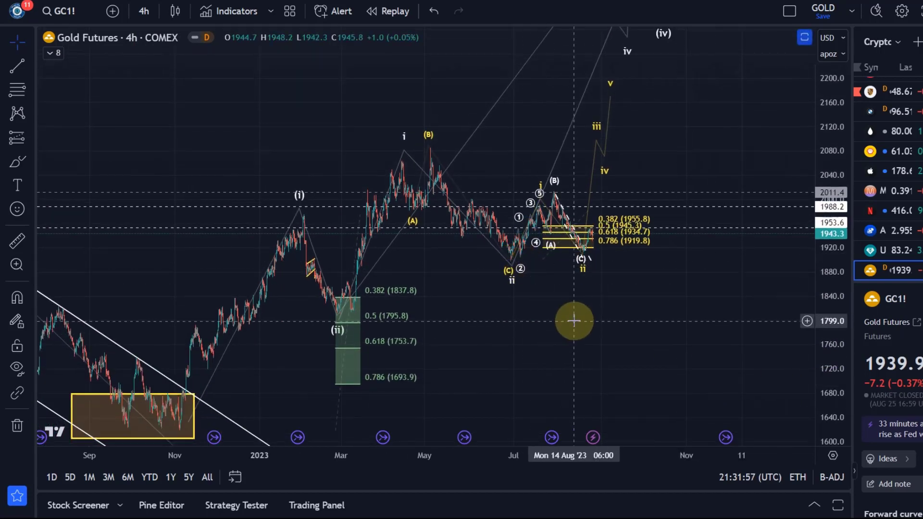
drag(518, 345, 551, 325)
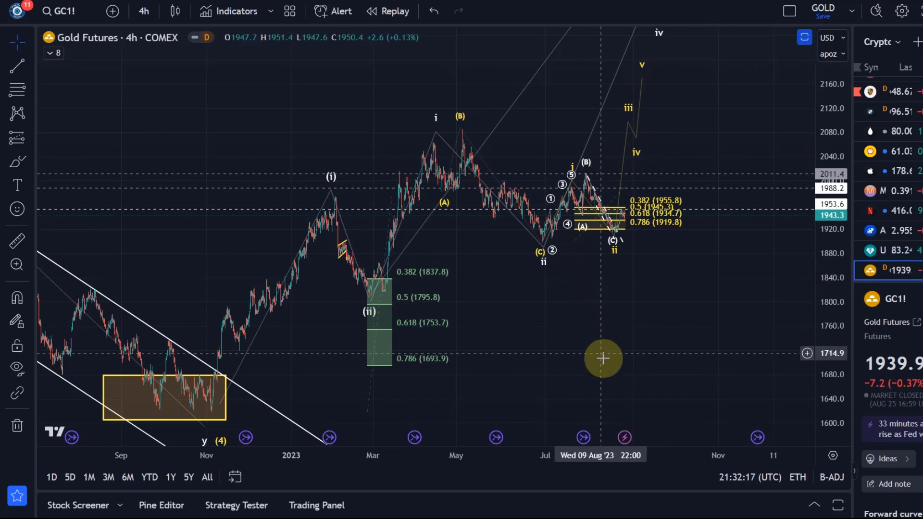
drag(491, 302, 534, 364)
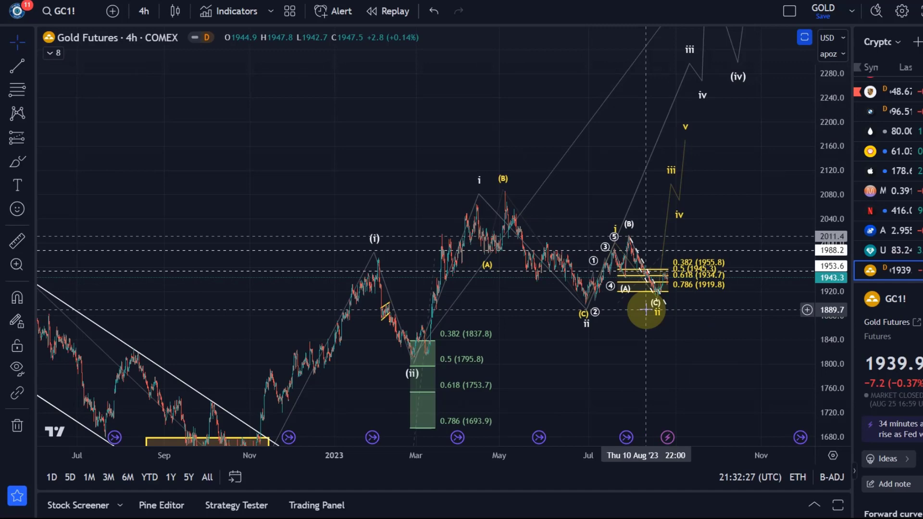
scroll(645, 310, up, 5)
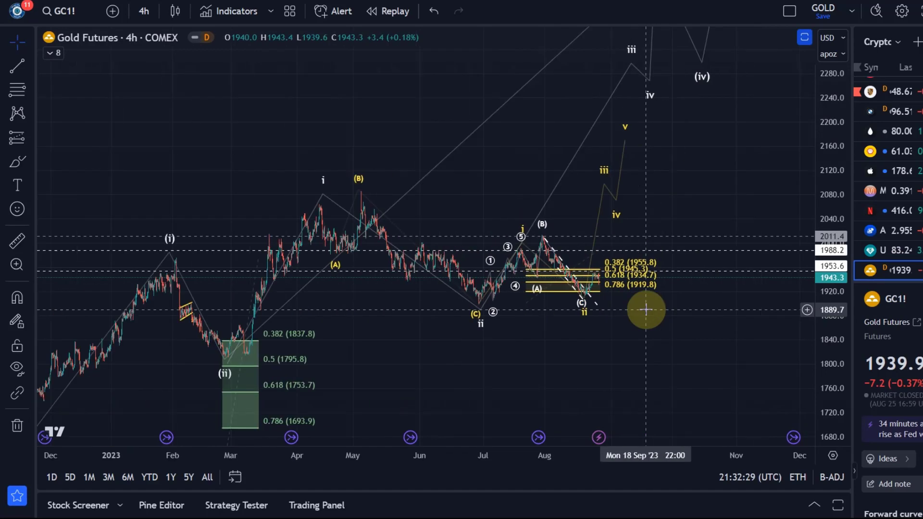
scroll(833, 109, up, 1)
scroll(470, 338, up, 5)
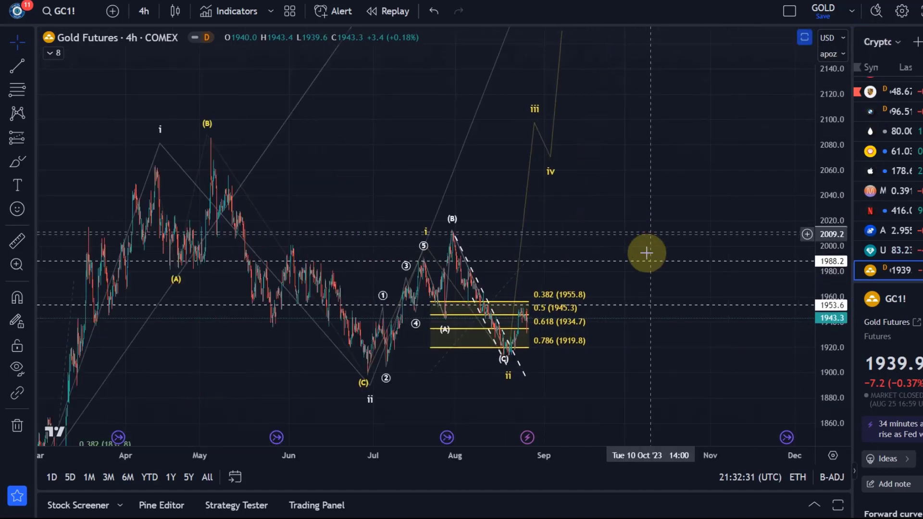
drag(515, 378, 884, 320)
scroll(653, 351, up, 6)
drag(654, 351, 446, 332)
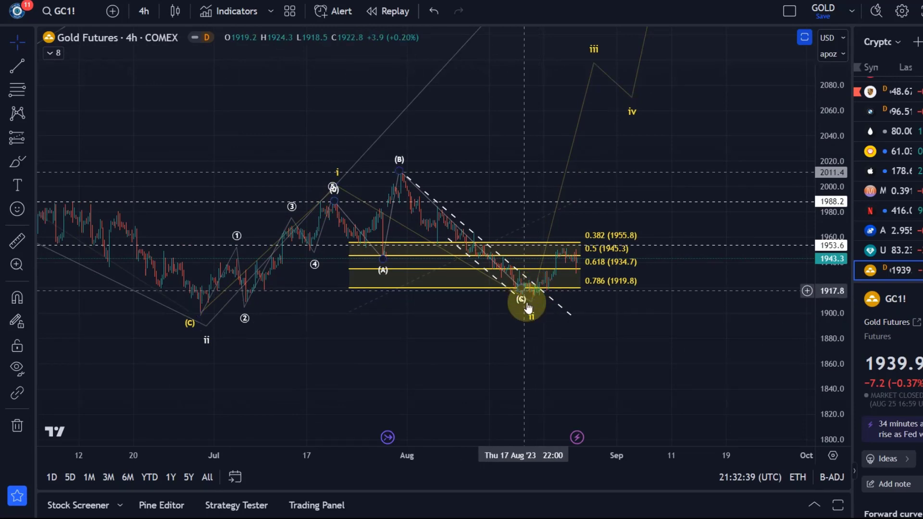
Step: Delete the yellow Fibonacci retracement drawn over the July–August 2023 pullback
scroll(521, 309, down, 1)
scroll(521, 310, down, 2)
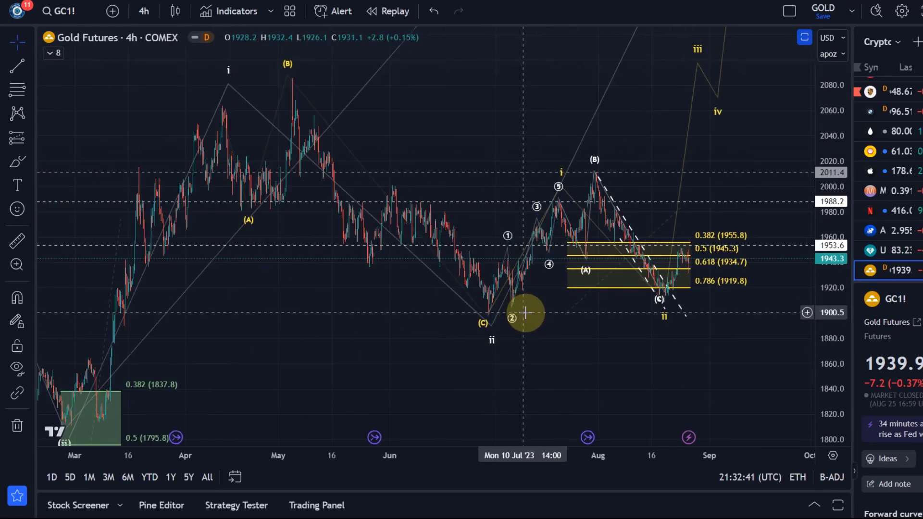
click(708, 286)
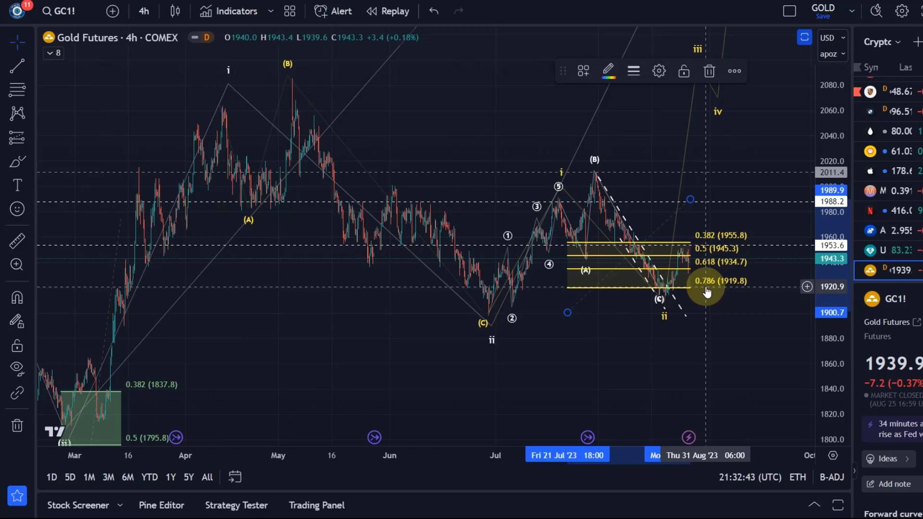
key(Delete)
Step: Delete the yellow i–v impulse wave drawing that projects upward from the August 2023 low
scroll(706, 287, down, 2)
drag(686, 375, 515, 385)
drag(827, 238, 842, 395)
scroll(612, 292, down, 2)
drag(640, 325, 741, 299)
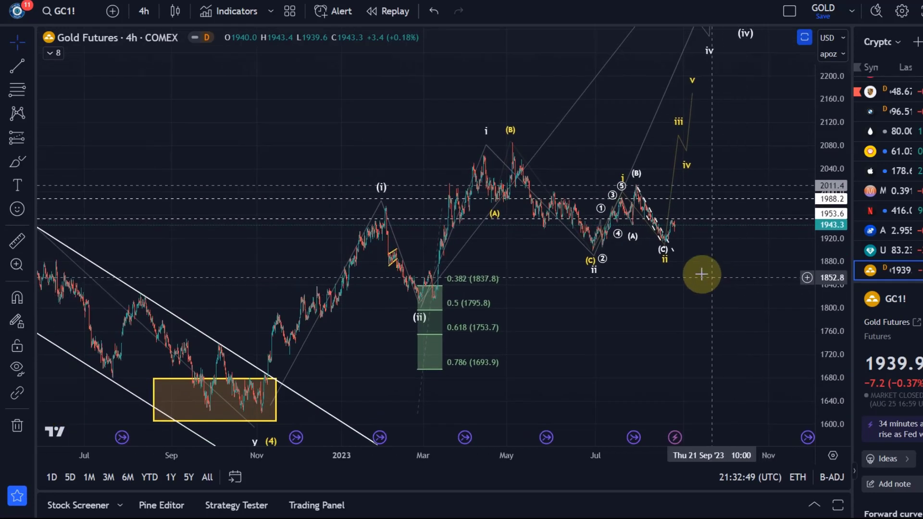
click(677, 169)
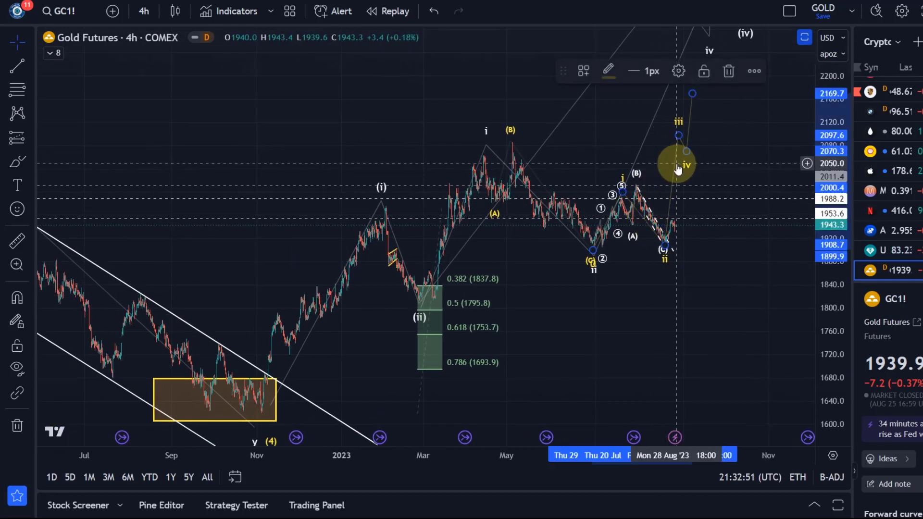
key(Delete)
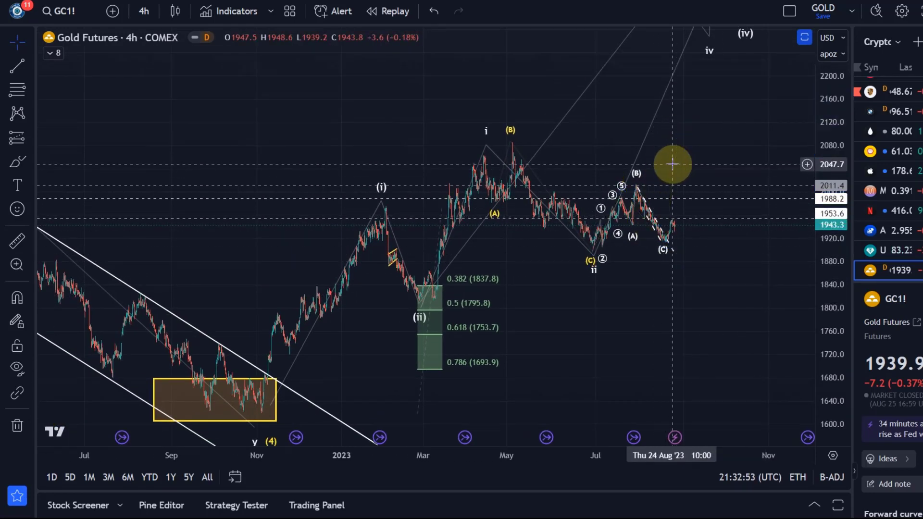
Step: Delete the circled 1–5 wave count of the July rally and the white (A)(B)(C) correction that follows it
click(621, 196)
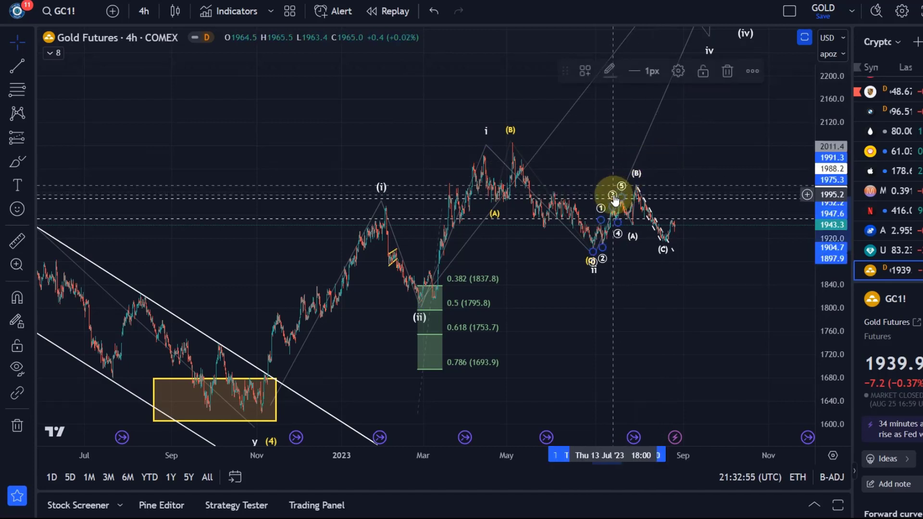
key(Delete)
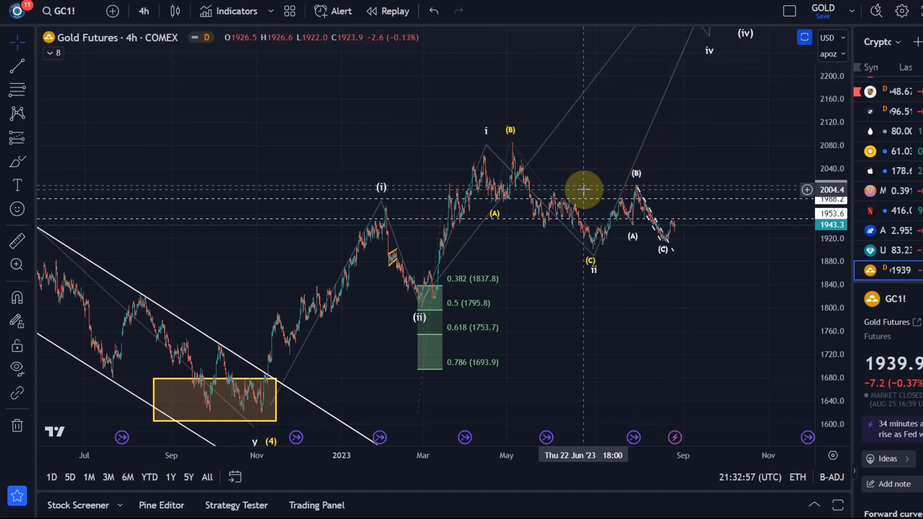
click(631, 239)
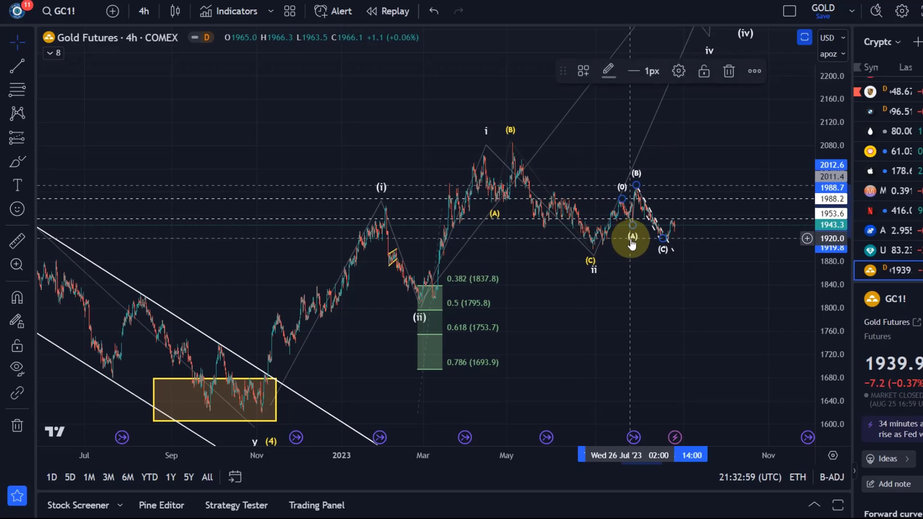
key(Delete)
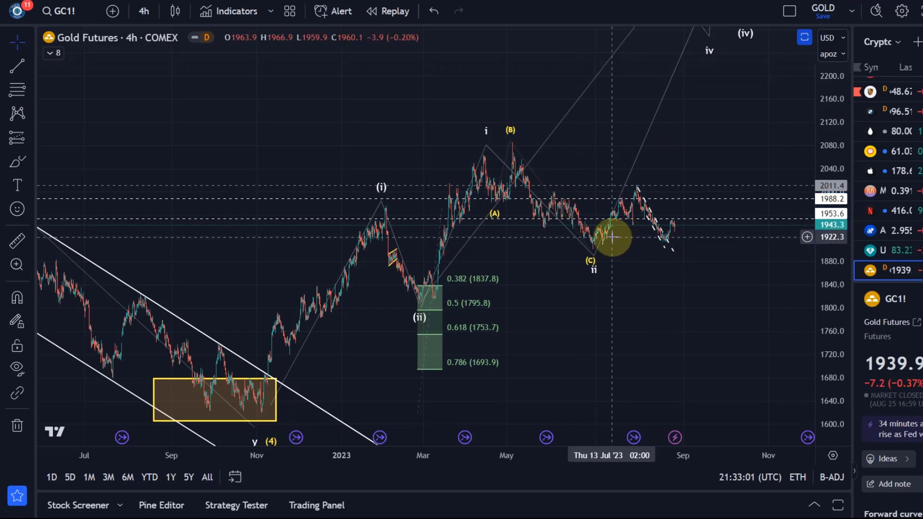
Step: Delete the white i–ii–iii–iv wave projection and the yellow (A)(B)(C) correction around the May 2023 high
mouse_move(598, 326)
mouse_down()
mouse_move(524, 333)
mouse_move(515, 347)
mouse_up()
click(525, 283)
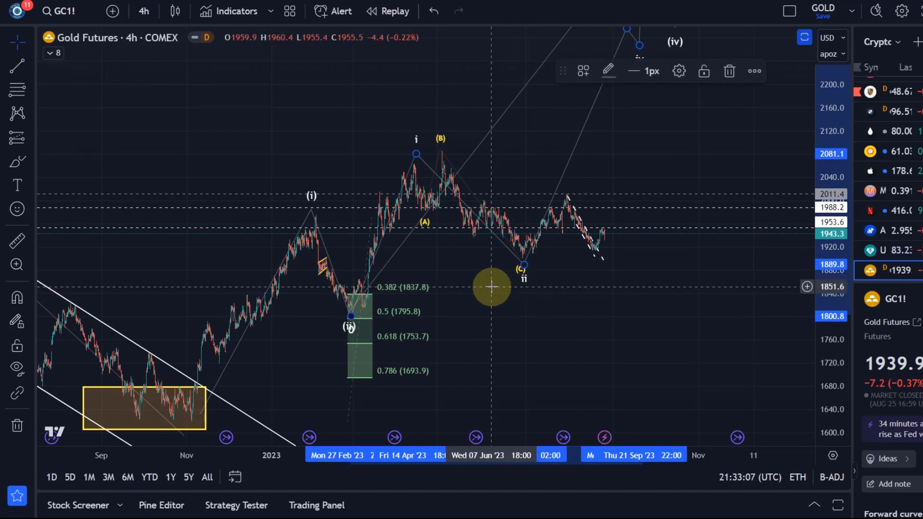
key(Delete)
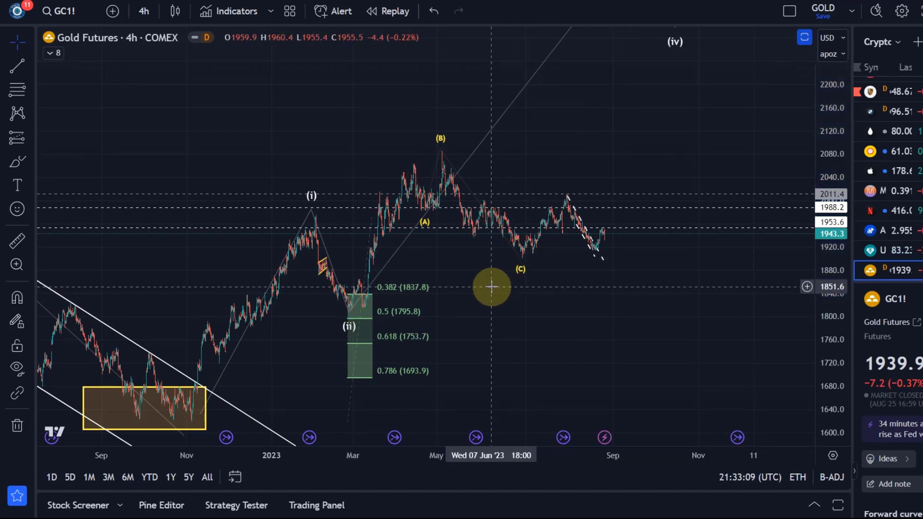
click(524, 276)
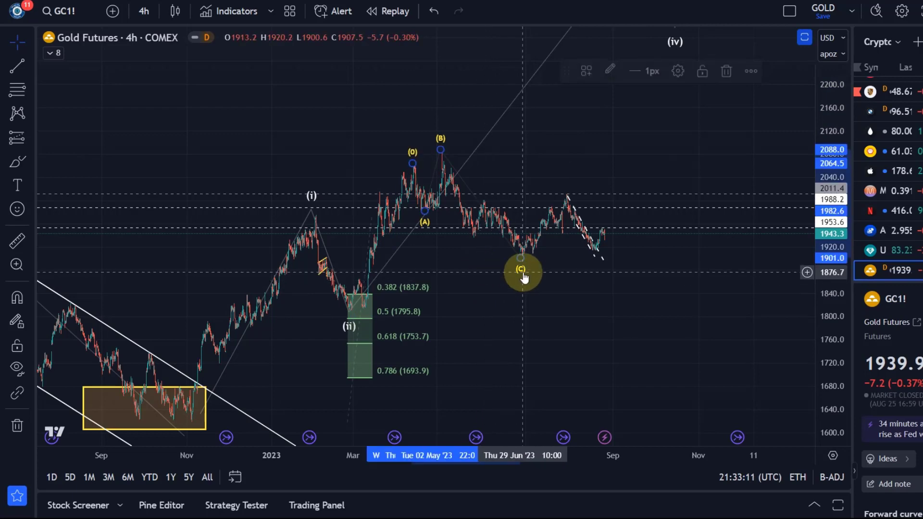
key(Delete)
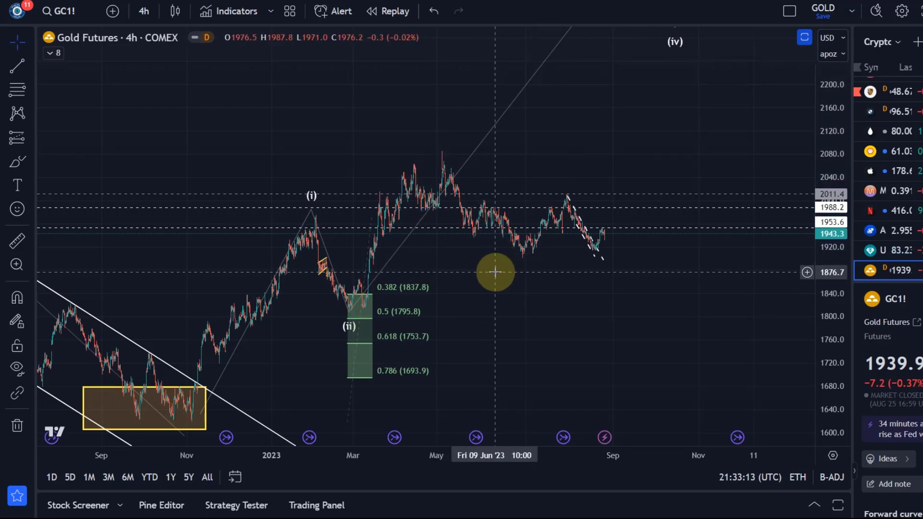
Step: Move wave (i) to the early May 2023 high at about 2089.9 and wave (ii) to late August at about 1778.7
drag(432, 307, 355, 280)
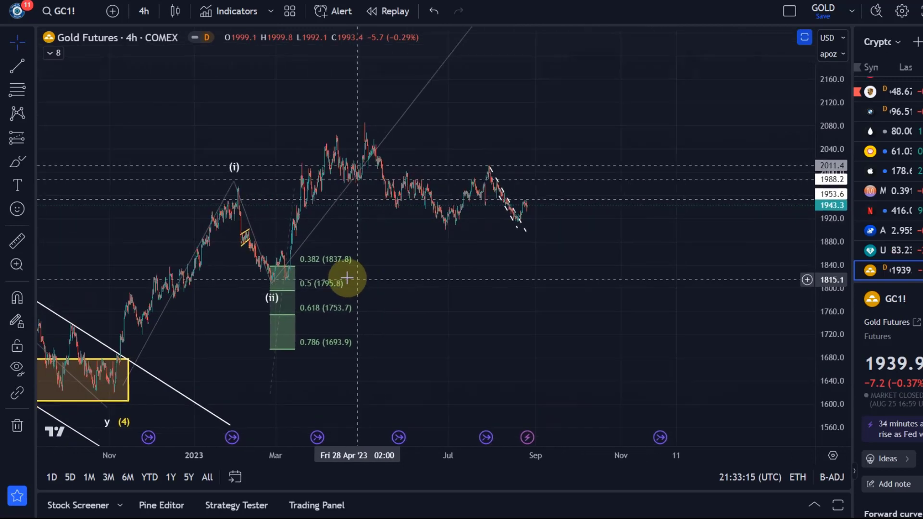
click(234, 165)
drag(236, 174, 358, 127)
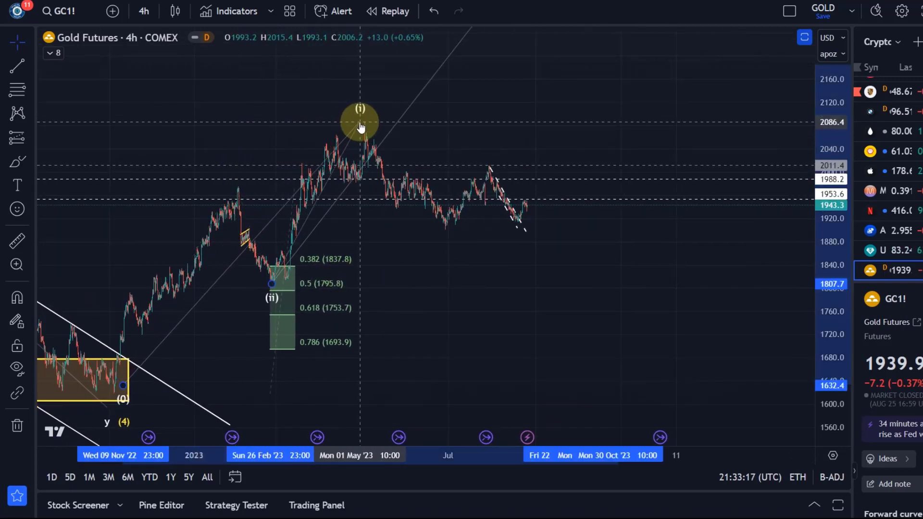
drag(272, 284, 527, 301)
drag(440, 326, 557, 272)
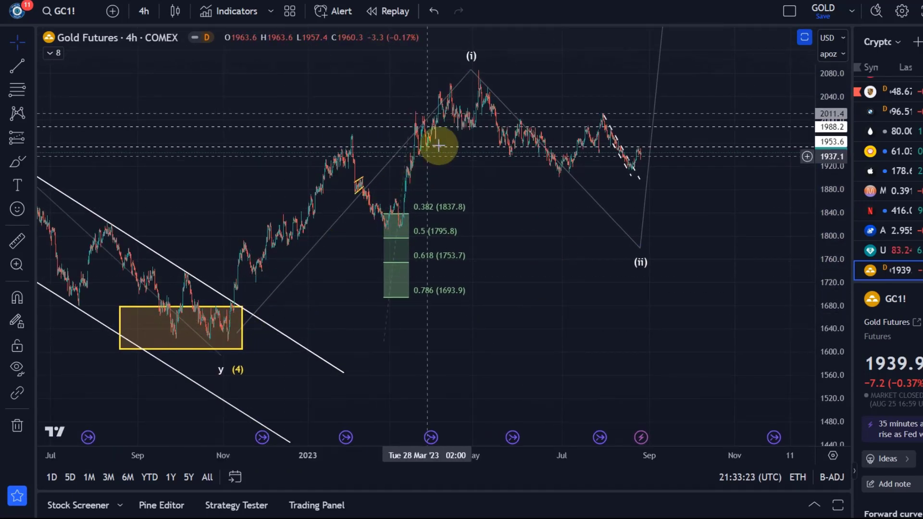
drag(472, 74, 480, 67)
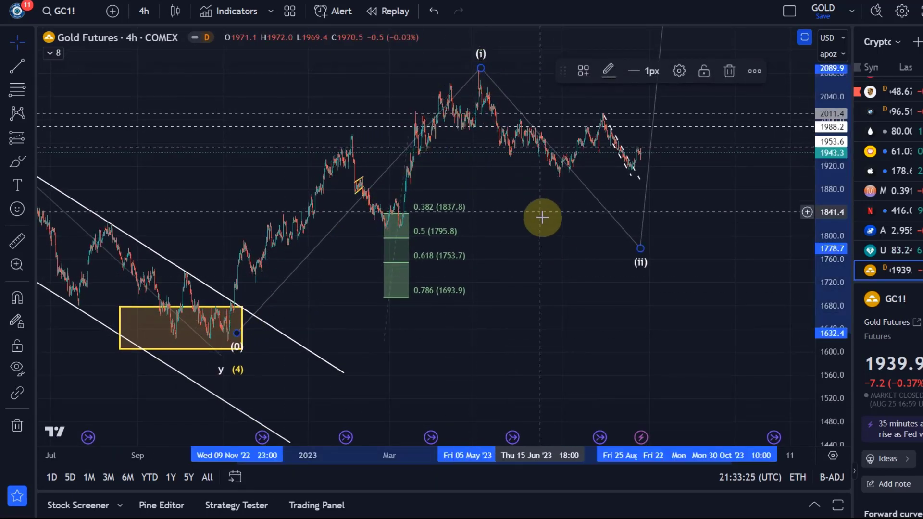
Step: Delete both white dashed channel lines along the August 2023 decline
drag(543, 221, 496, 293)
click(593, 250)
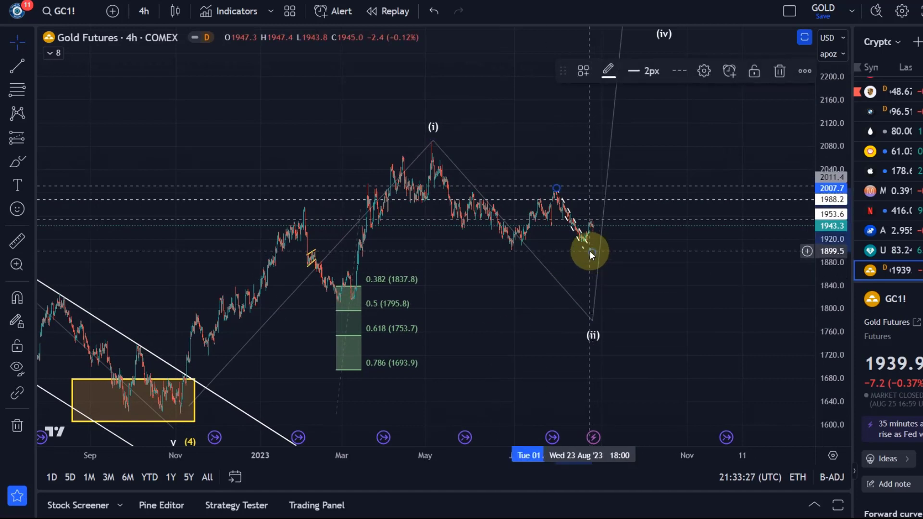
click(589, 251)
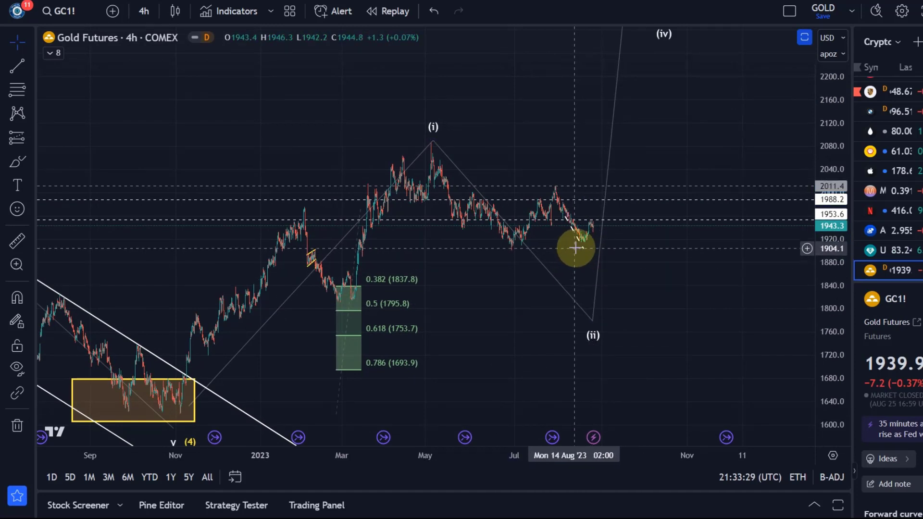
click(582, 247)
key(Delete)
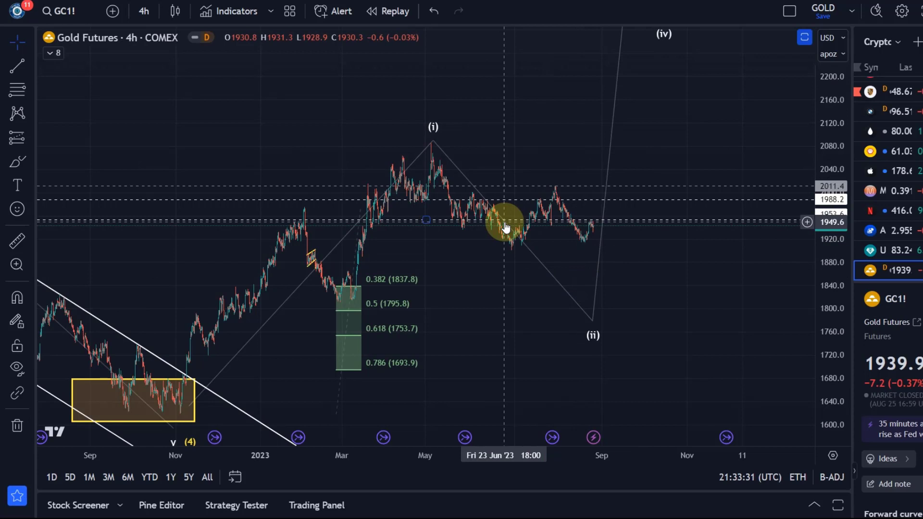
Step: Re-anchor the green Fibonacci retracement from about 1619.1 to 2085.3, spanning mid-June to early October 2023
drag(396, 299, 434, 296)
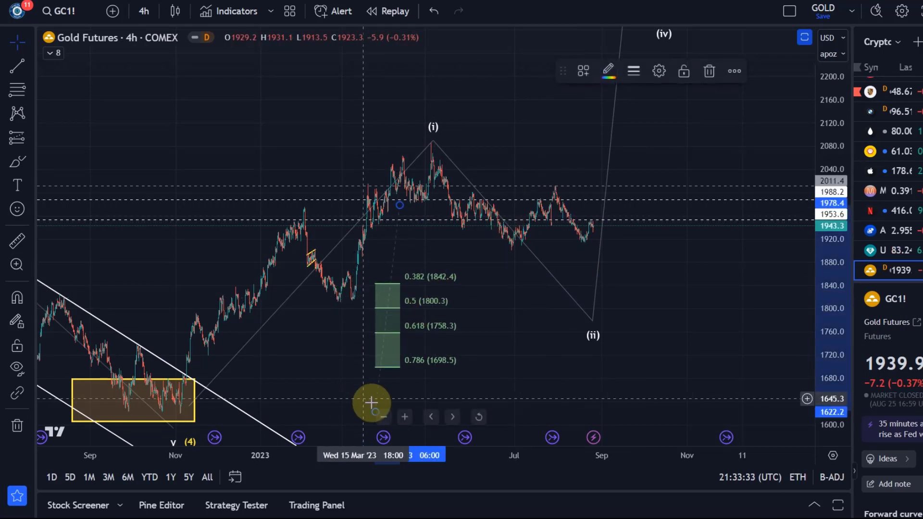
drag(375, 412, 246, 413)
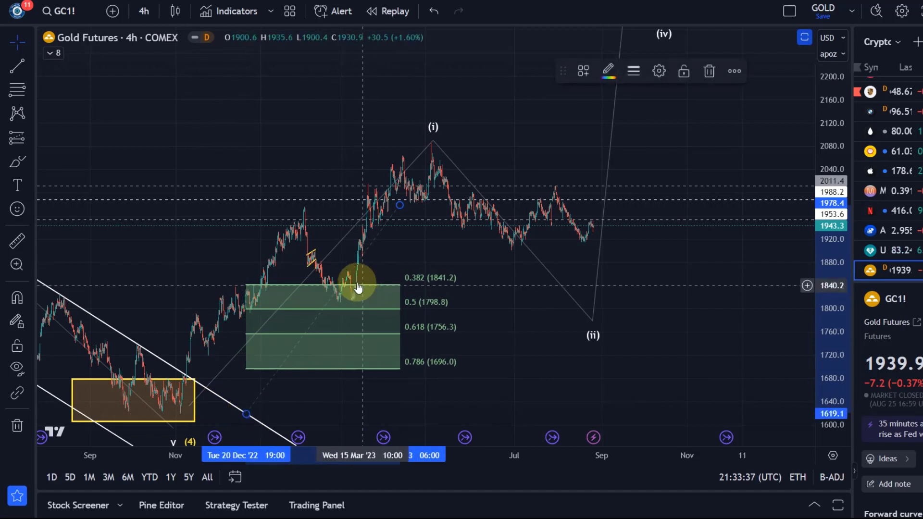
drag(399, 206, 648, 144)
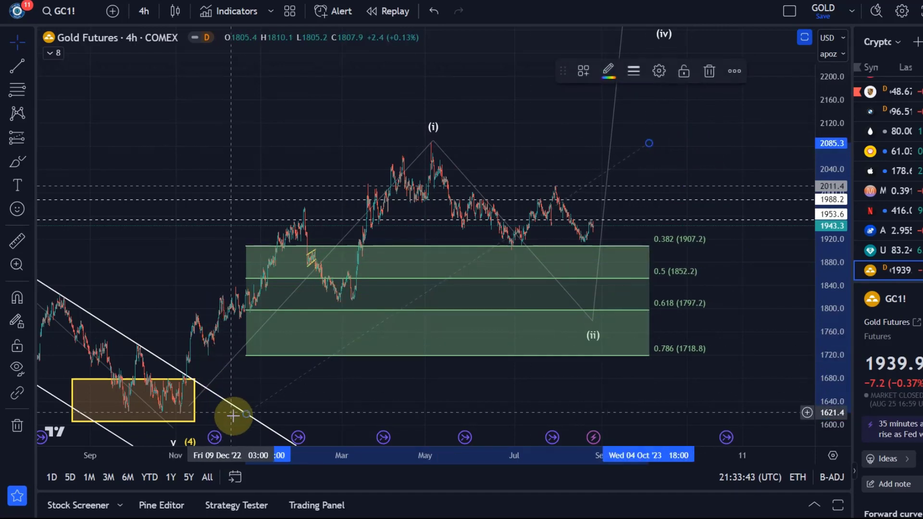
drag(244, 417, 485, 413)
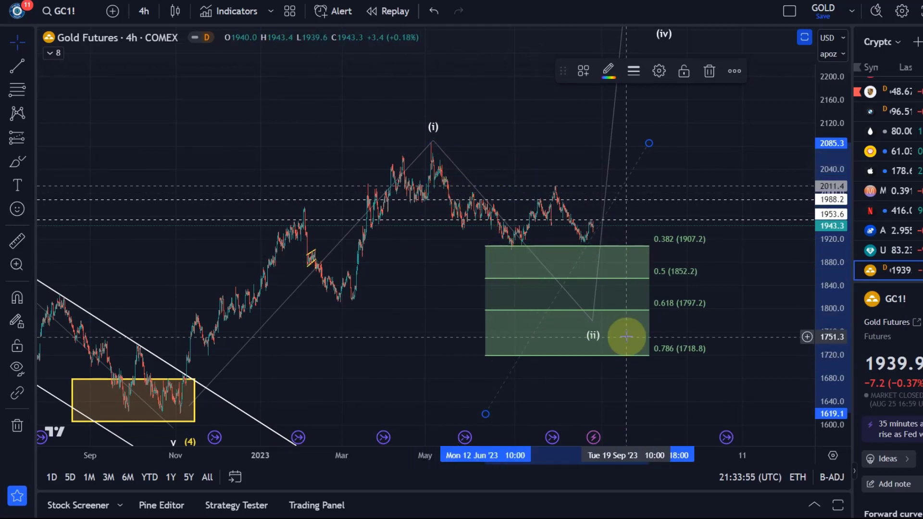
Step: Shift the wave (ii) point slightly to early September 2023, just below the 0.618 retracement level
click(593, 326)
drag(592, 321, 605, 318)
Step: Examine the green 0.382–0.786 retracement zone in relation to the recent price action and the wave (ii) target
mouse_move(718, 186)
mouse_down()
mouse_move(713, 292)
mouse_move(729, 247)
mouse_move(720, 110)
mouse_up()
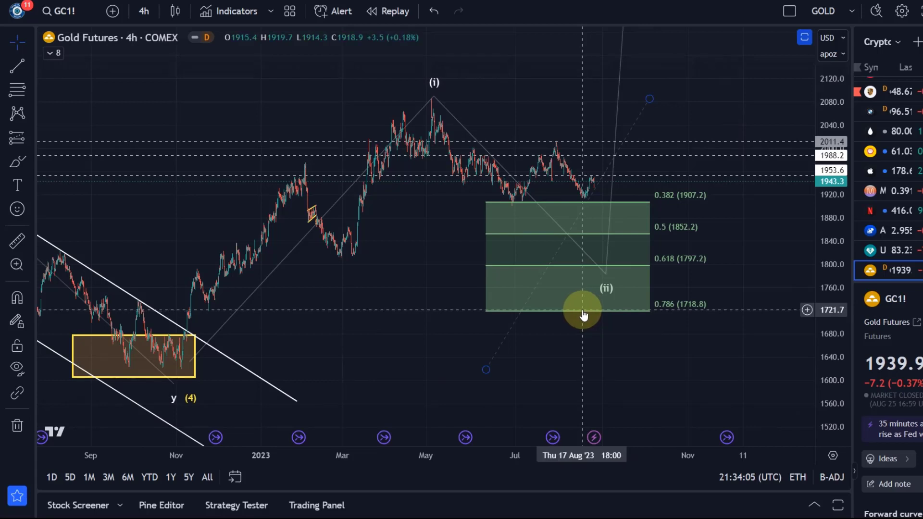
drag(472, 257, 471, 282)
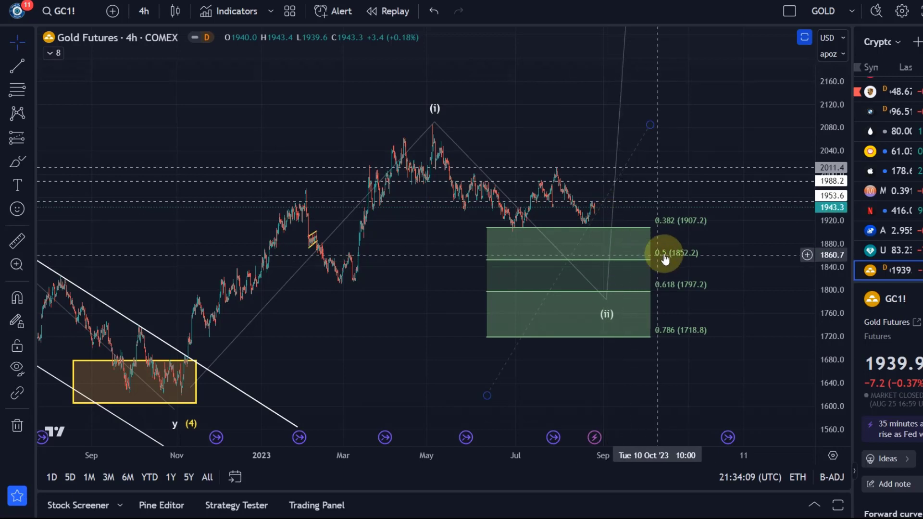
drag(831, 269, 831, 165)
drag(417, 247, 455, 220)
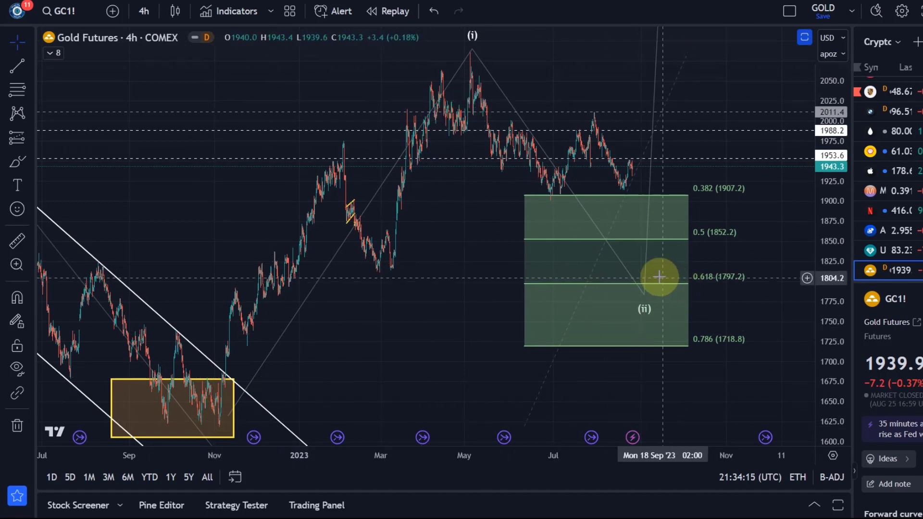
drag(447, 229, 420, 329)
scroll(543, 226, up, 3)
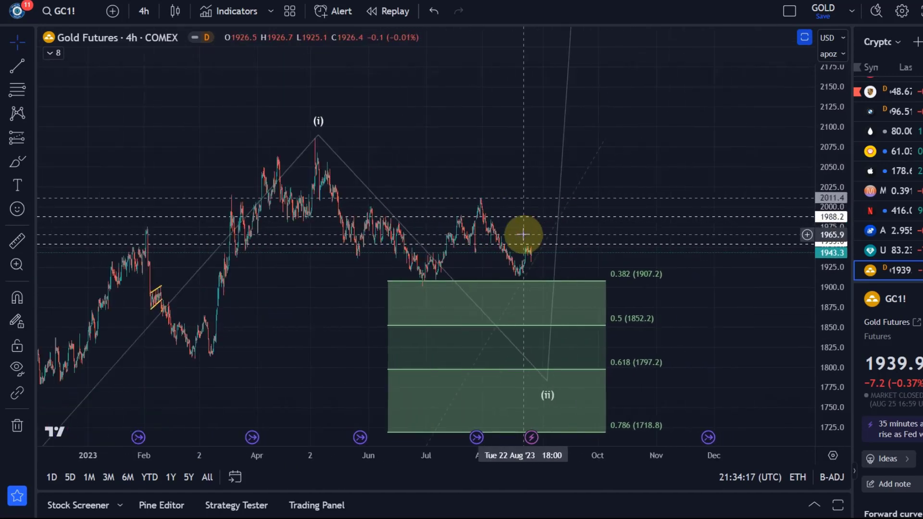
Step: Draw an ABC Elliott correction from the May high through about 1906.5 and 2006.3 to 1869.4, and raise wave (ii) to about 1831
click(31, 117)
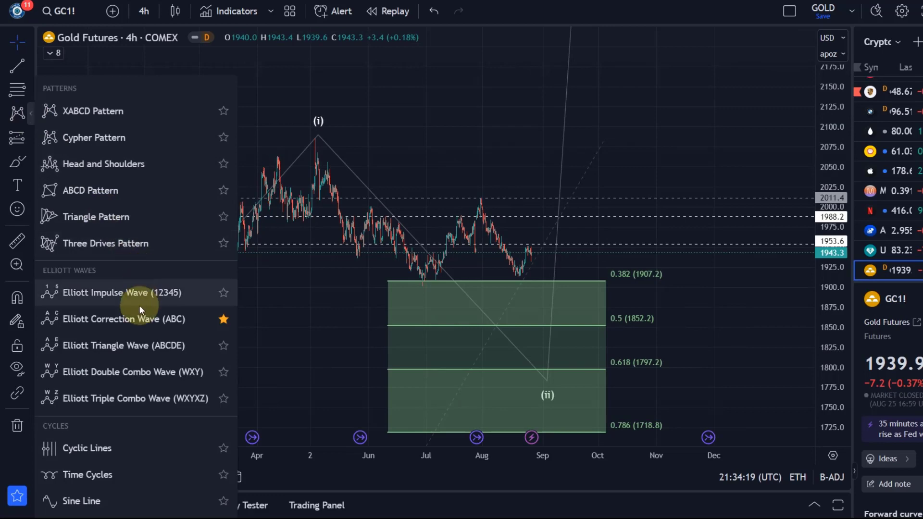
click(150, 320)
click(321, 151)
click(406, 267)
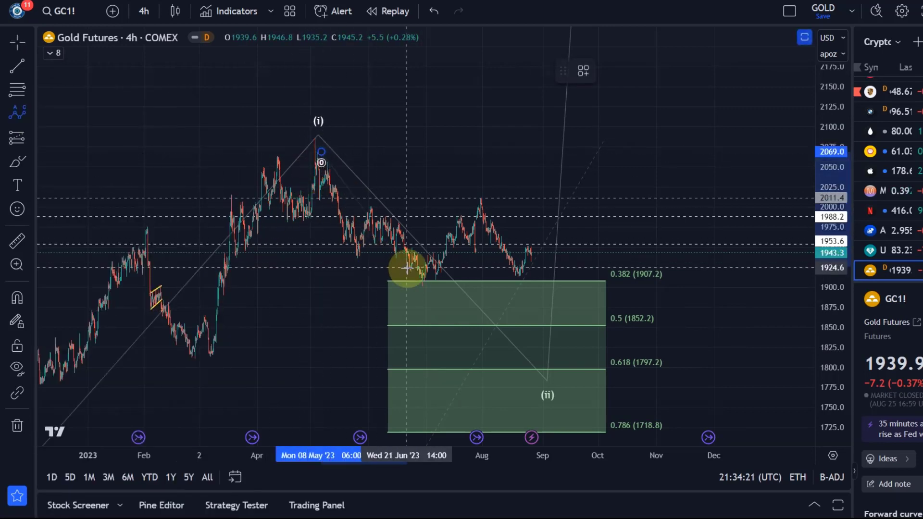
click(422, 282)
click(481, 202)
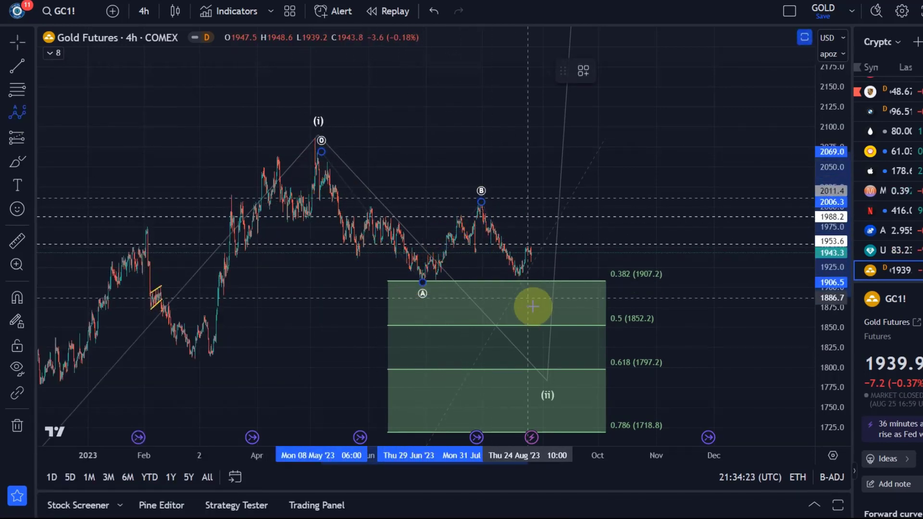
click(542, 313)
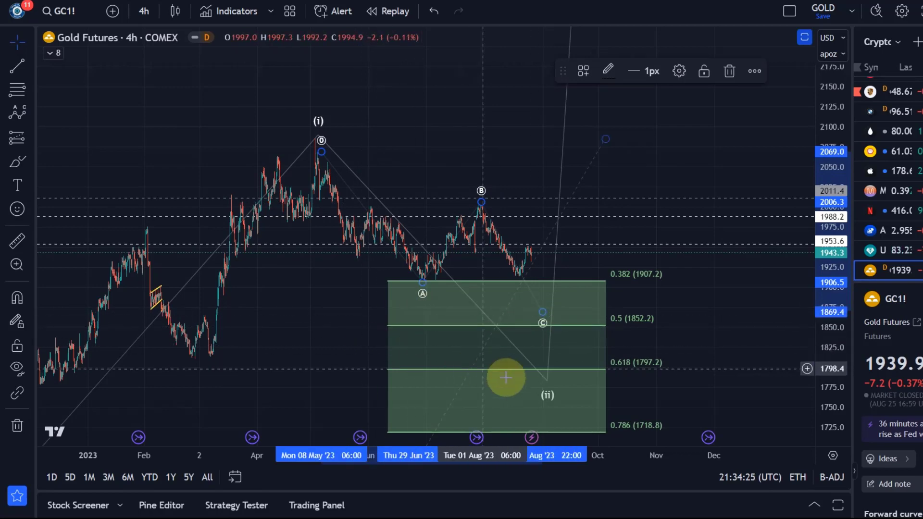
click(548, 395)
mouse_move(548, 395)
mouse_down()
mouse_move(562, 356)
mouse_move(550, 343)
mouse_up()
Step: Draw a 12345 Elliott impulse down from wave B at about 2010.4 through 1956.8, 1979.1, 1913.1 and 1941.9 to 1878.4
scroll(536, 216, up, 2)
drag(527, 169, 712, 181)
scroll(571, 274, up, 2)
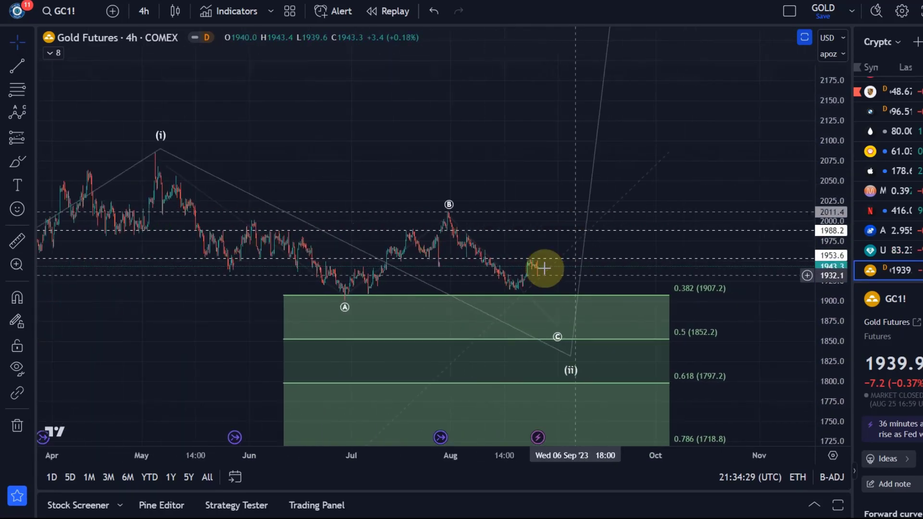
click(32, 113)
click(153, 296)
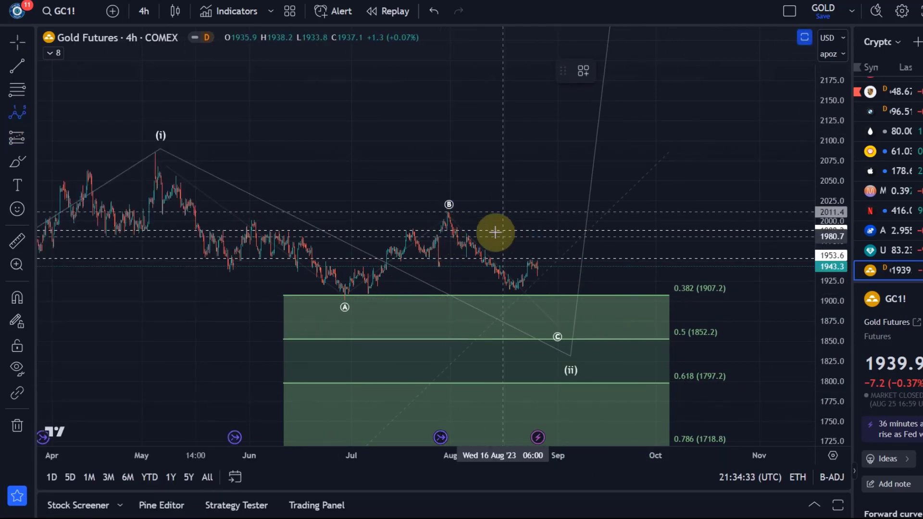
click(462, 254)
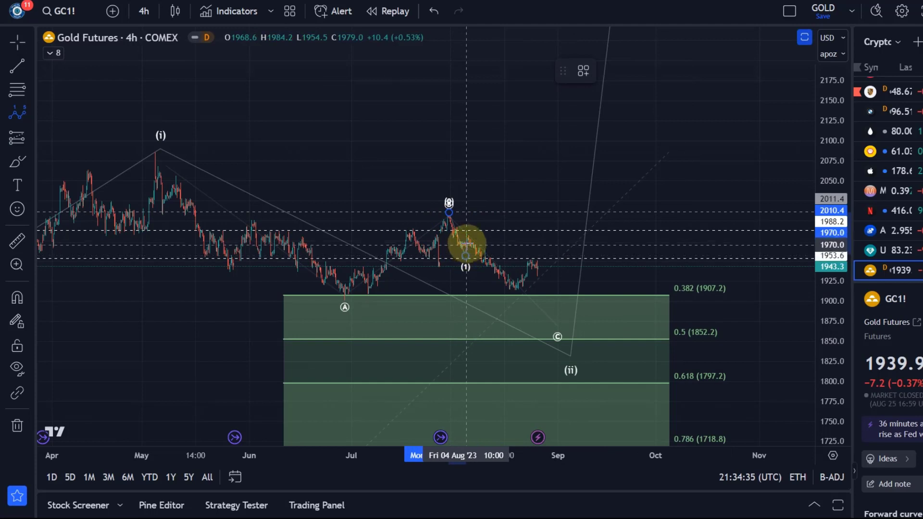
click(468, 237)
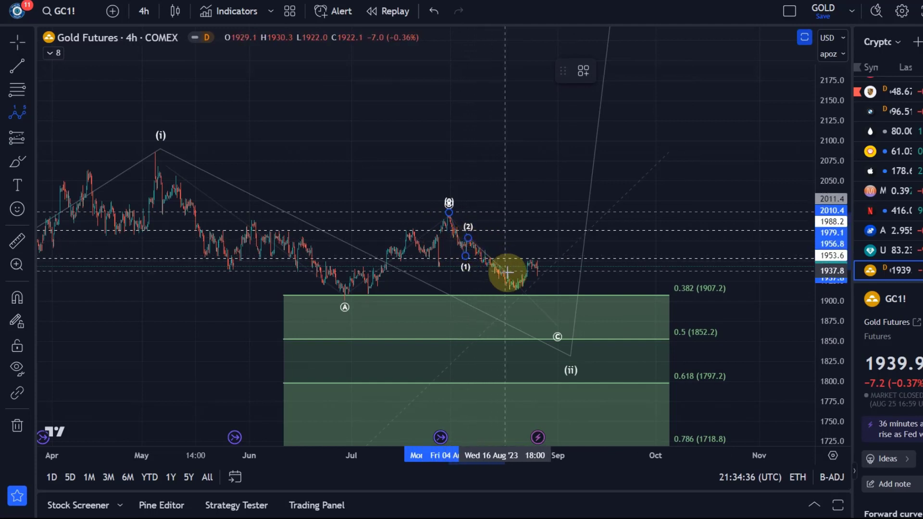
click(533, 267)
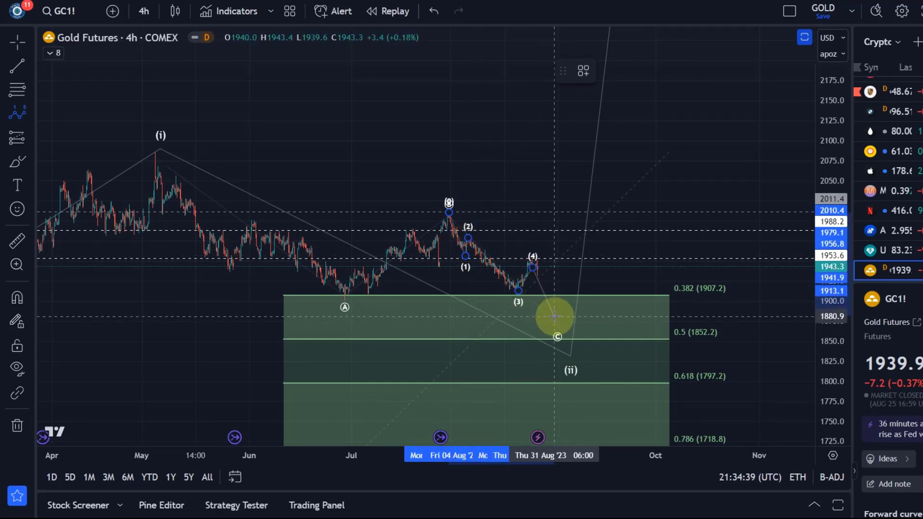
click(554, 319)
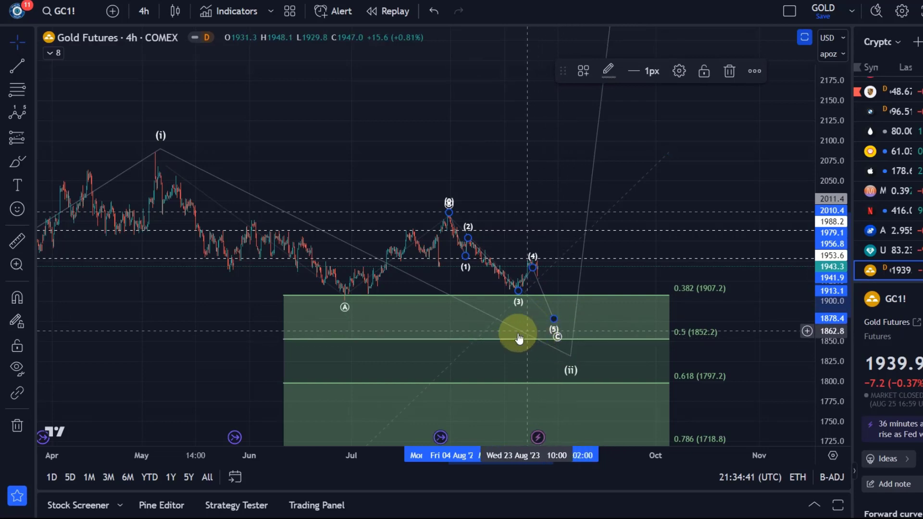
Step: Review the new wave count against the green Fibonacci retracement and check which levels its style settings enable
scroll(442, 326, down, 4)
drag(427, 330, 366, 292)
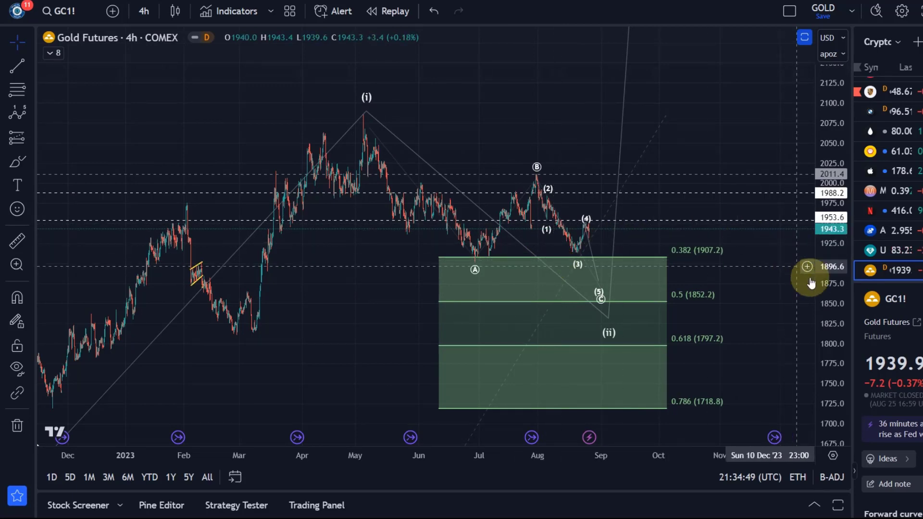
drag(830, 288, 845, 41)
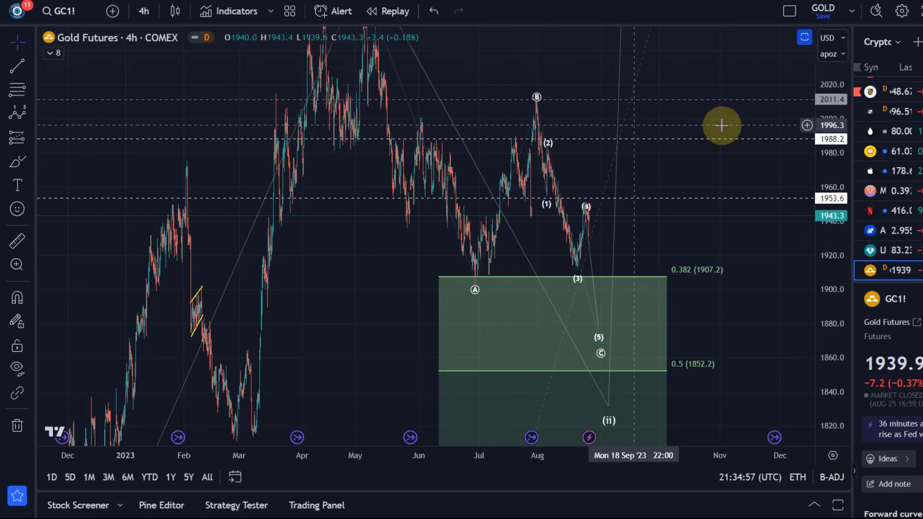
drag(830, 132, 833, 281)
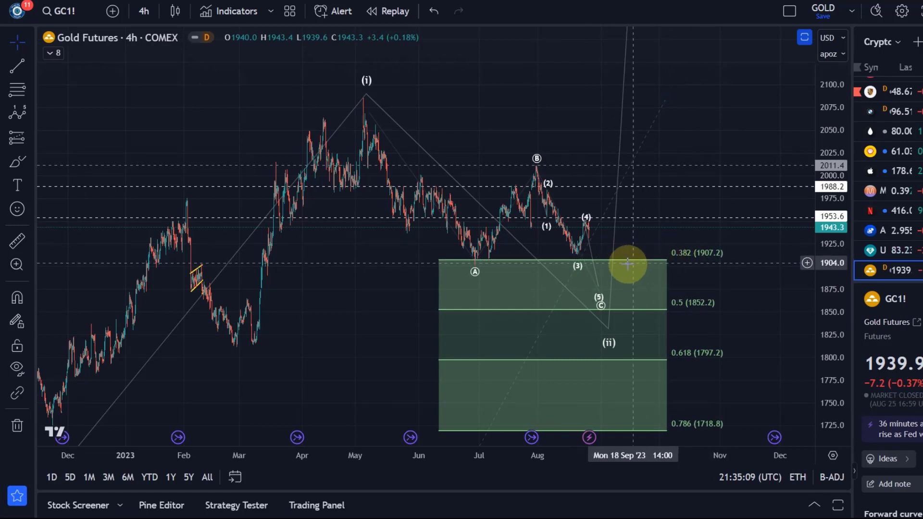
click(614, 260)
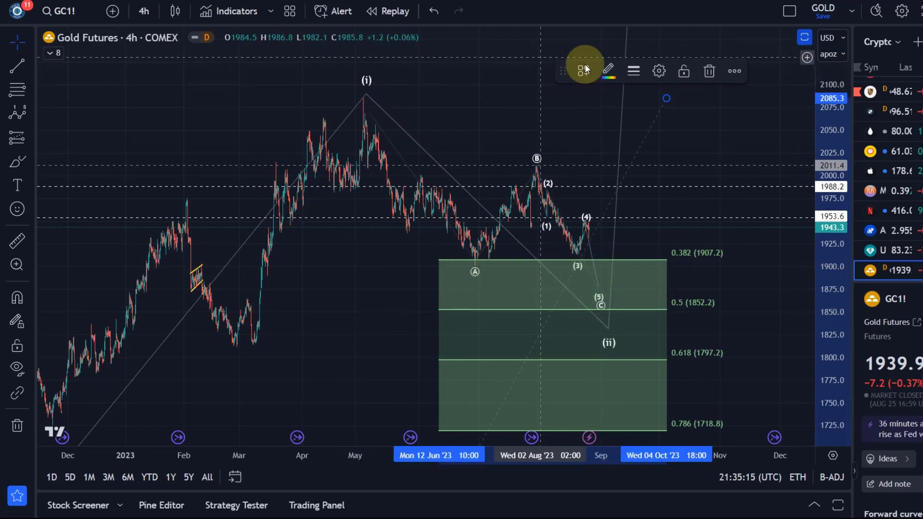
click(660, 72)
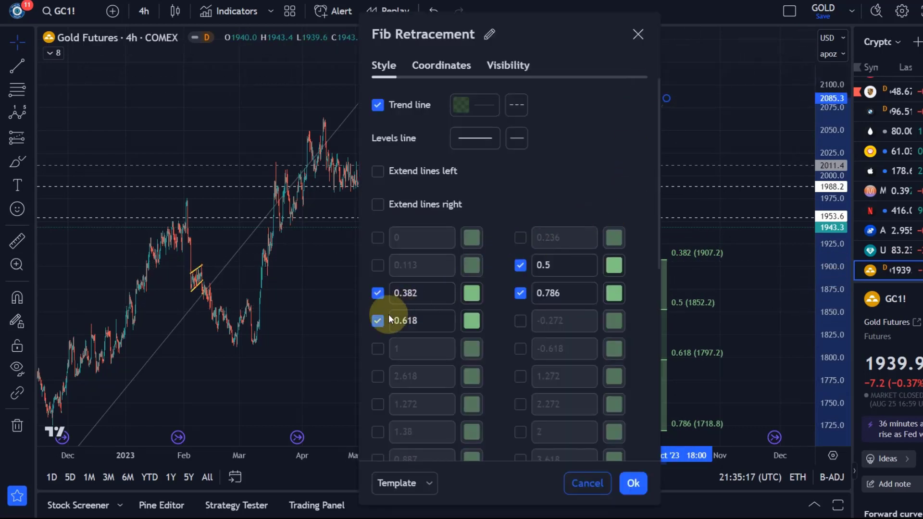
click(634, 483)
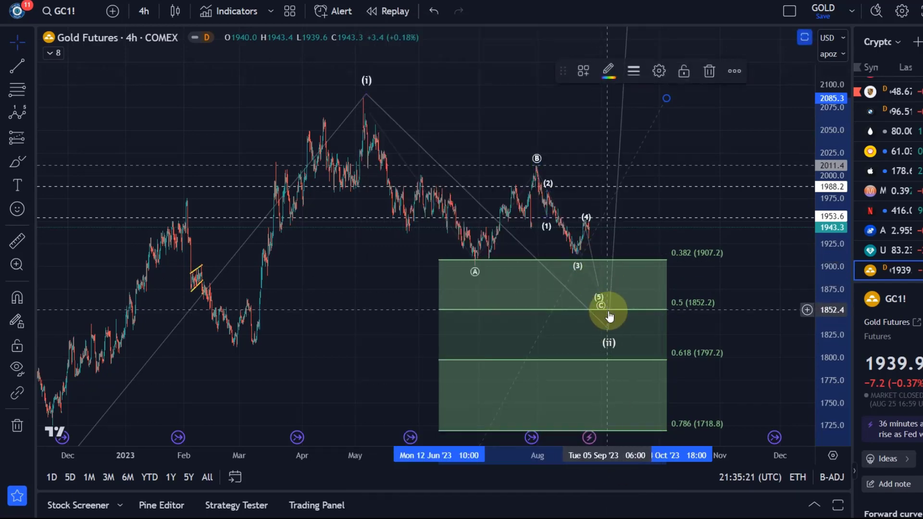
Step: Draw a trend-based Fib extension from about 2083.7 at the (i) high to 1903.3 near wave A and 2011.0 at wave B's level
scroll(525, 313, up, 3)
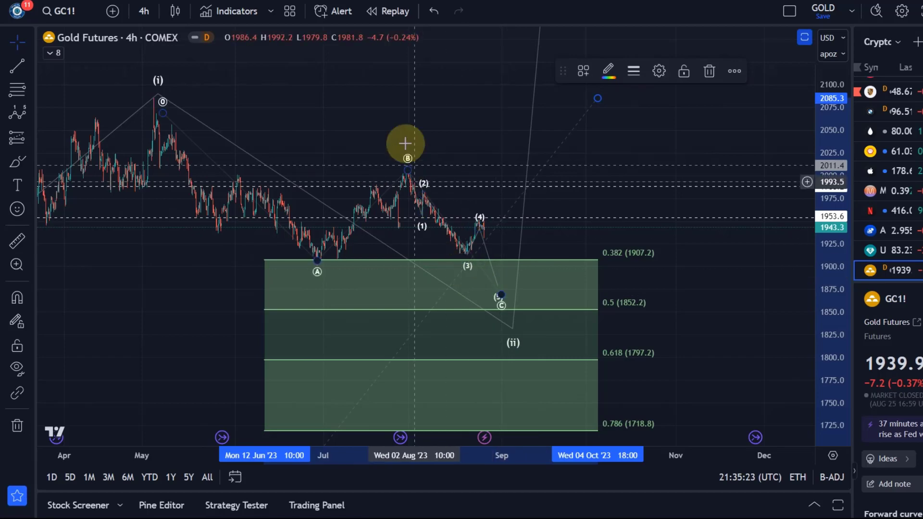
drag(404, 133, 440, 188)
click(29, 95)
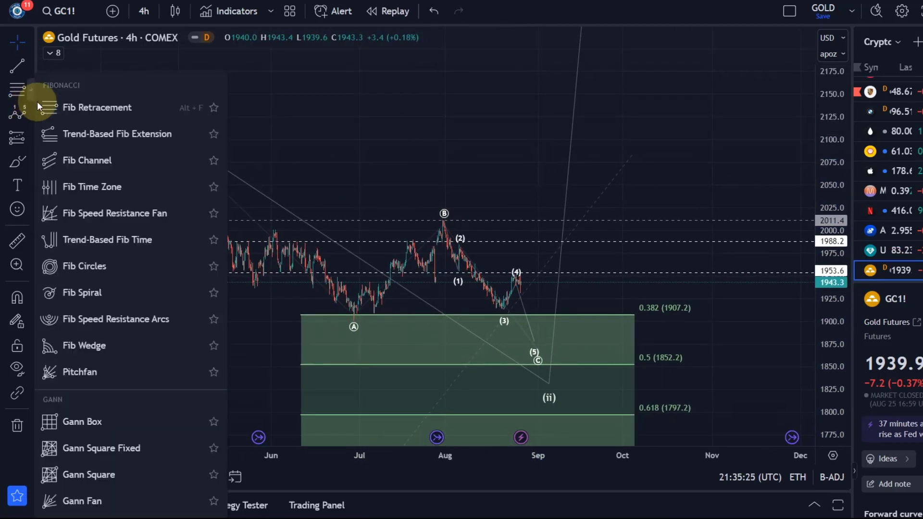
click(43, 133)
drag(175, 155, 335, 313)
click(338, 319)
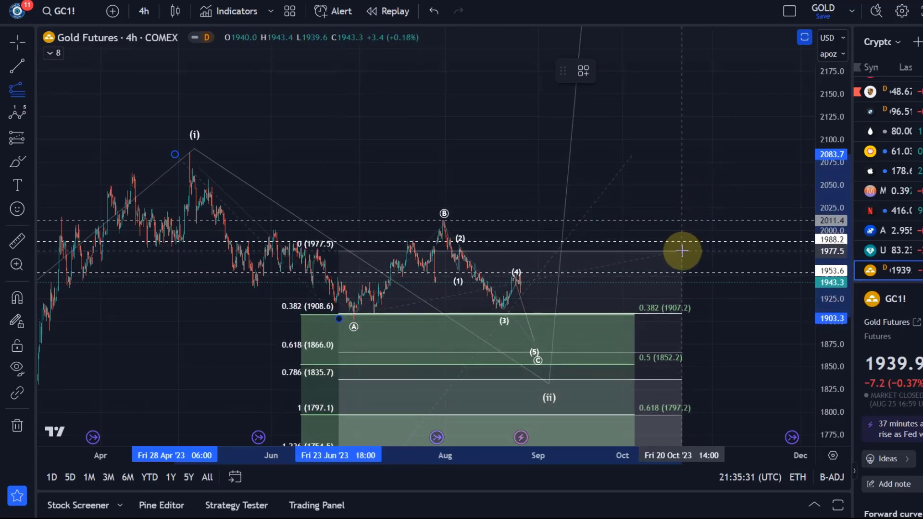
click(676, 221)
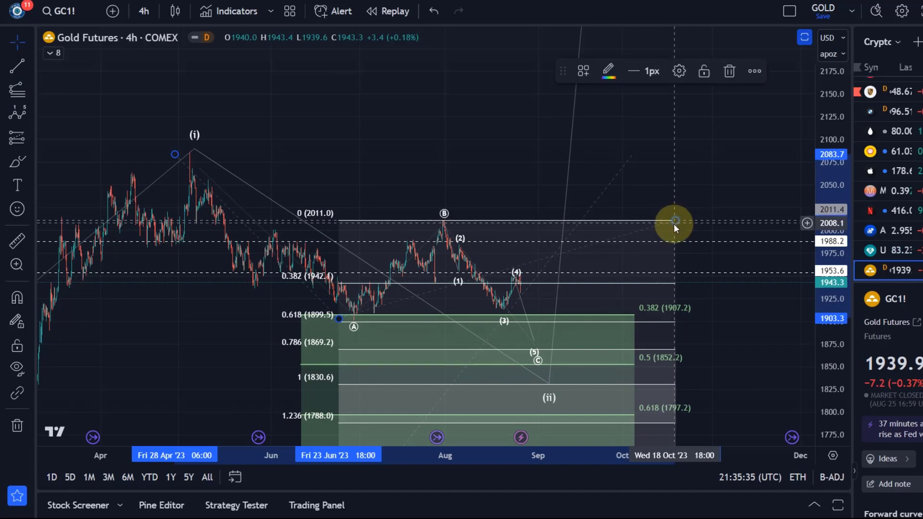
Step: Compare the extension levels with the wave C and (ii) targets, and delete the trend-based Fib extension
drag(832, 337, 830, 248)
drag(736, 330, 670, 232)
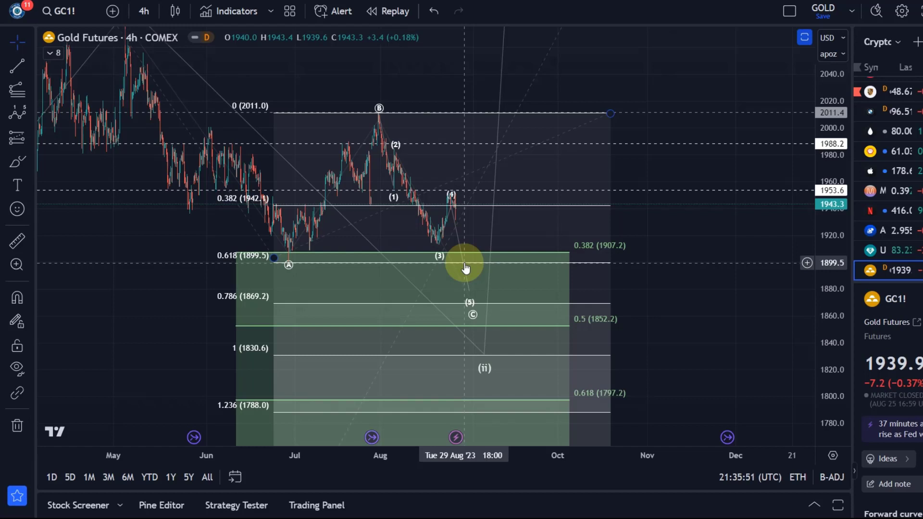
click(478, 343)
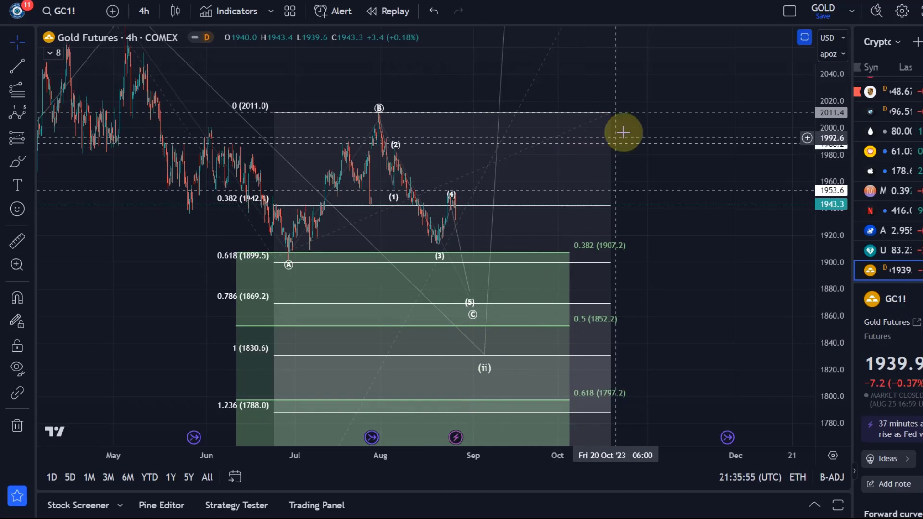
click(614, 115)
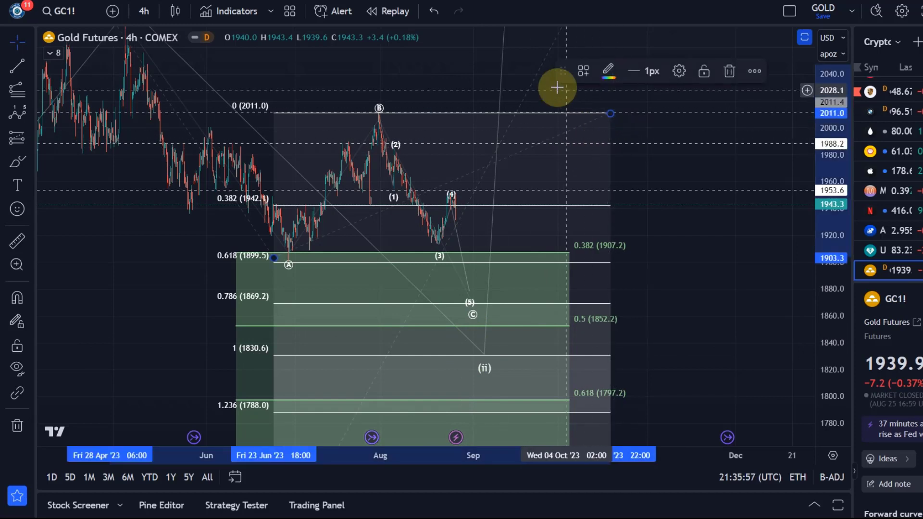
key(Delete)
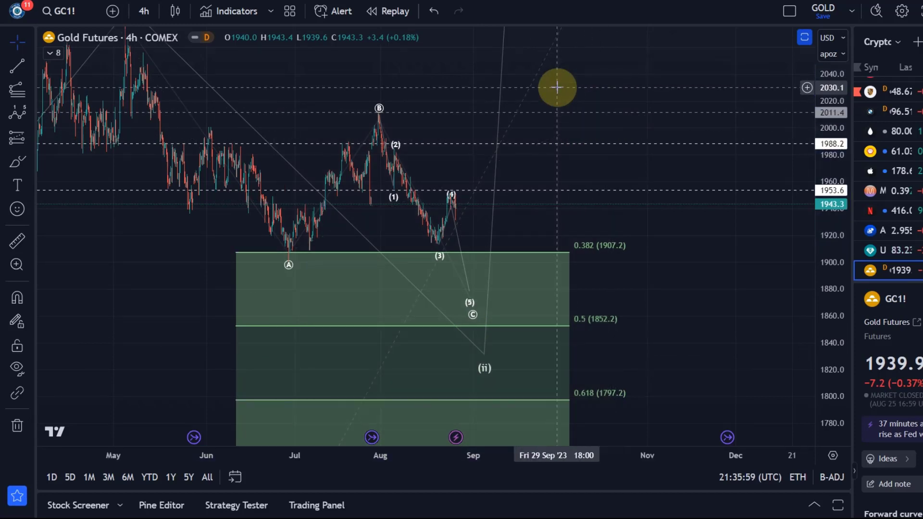
Step: Examine the wider wave structure from the late-2022 low through the wave (i) high to the wave (ii) support zone
scroll(491, 270, down, 2)
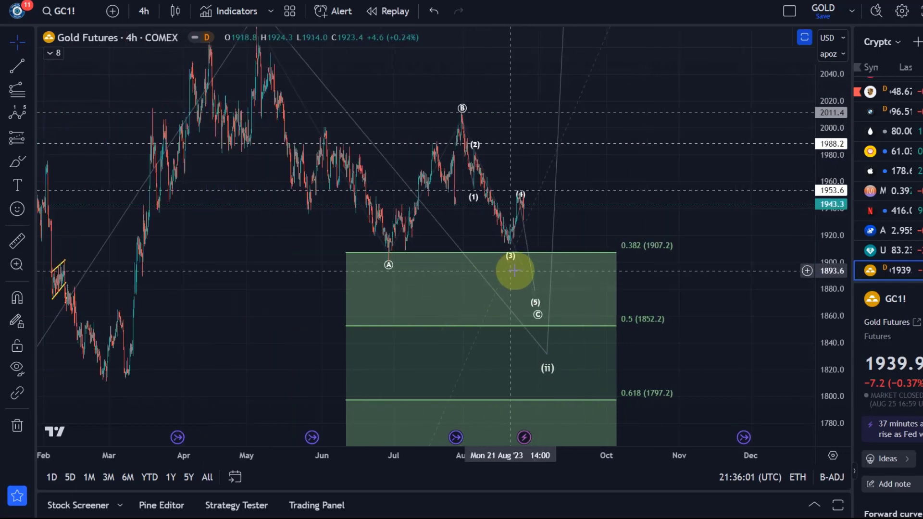
drag(839, 168, 845, 286)
scroll(607, 218, down, 2)
scroll(607, 220, down, 2)
mouse_move(506, 290)
mouse_down()
mouse_move(506, 200)
mouse_move(496, 279)
mouse_up()
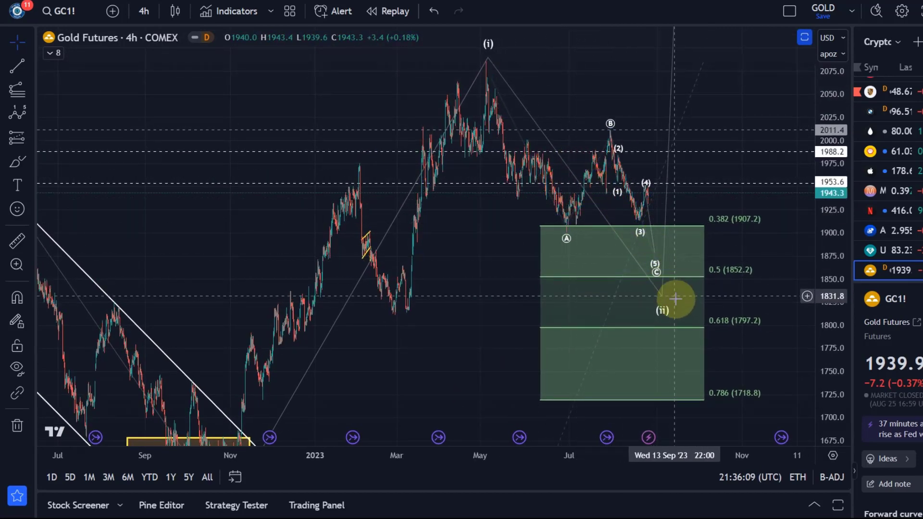
drag(827, 141, 829, 267)
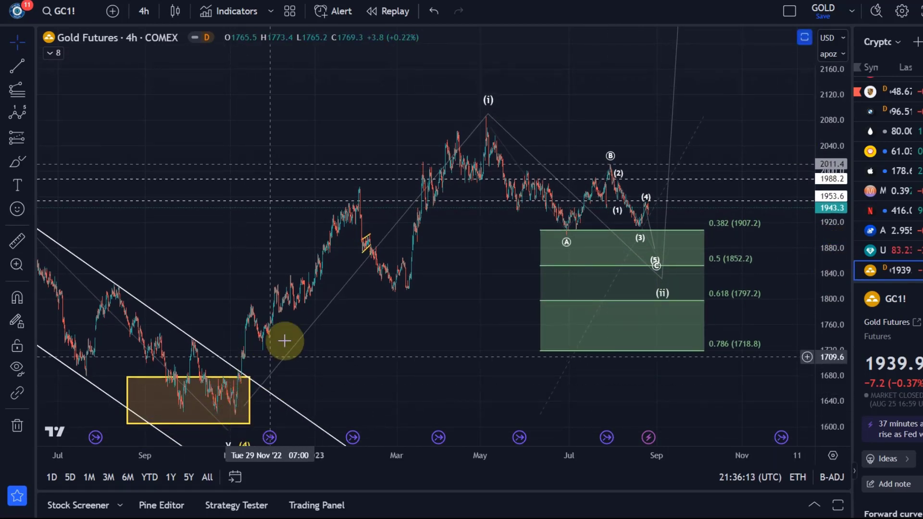
click(200, 404)
click(328, 409)
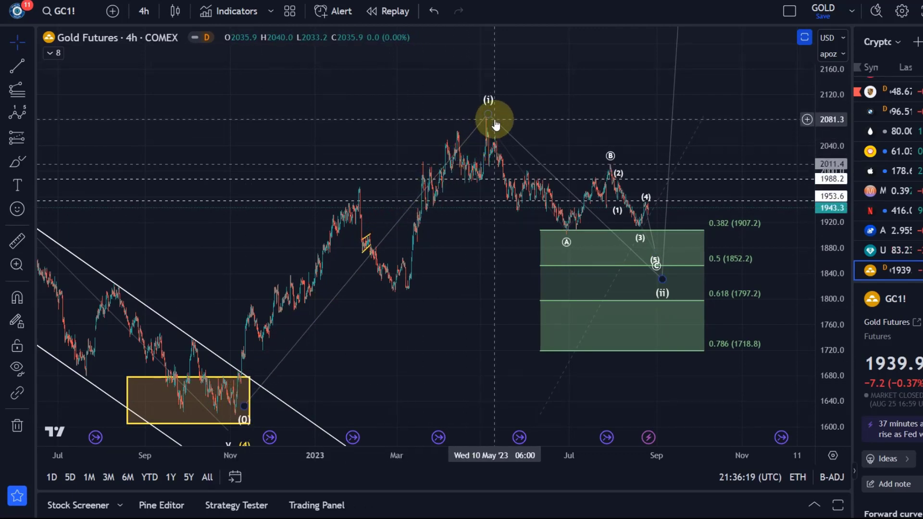
click(498, 136)
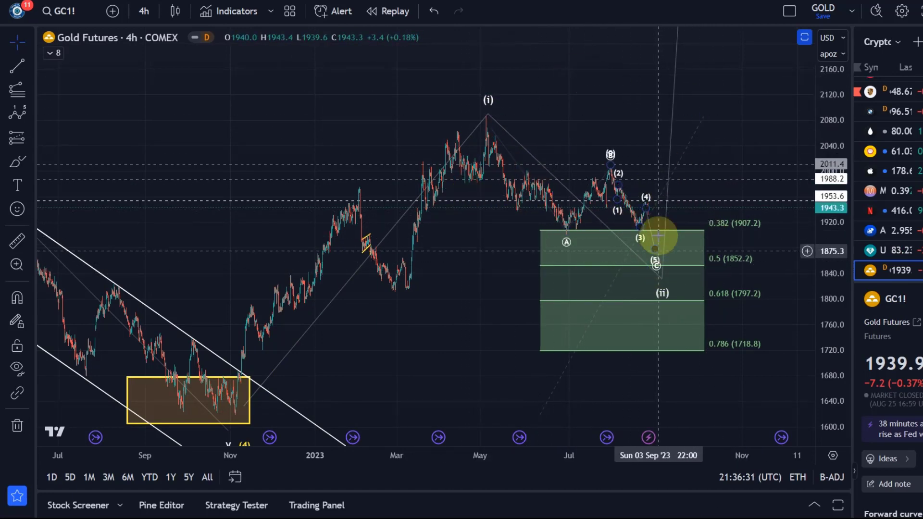
Step: Examine the projected path toward wave (iv), and the expected wave (5) decline to C and (ii) within the retracement zone
drag(640, 102, 535, 264)
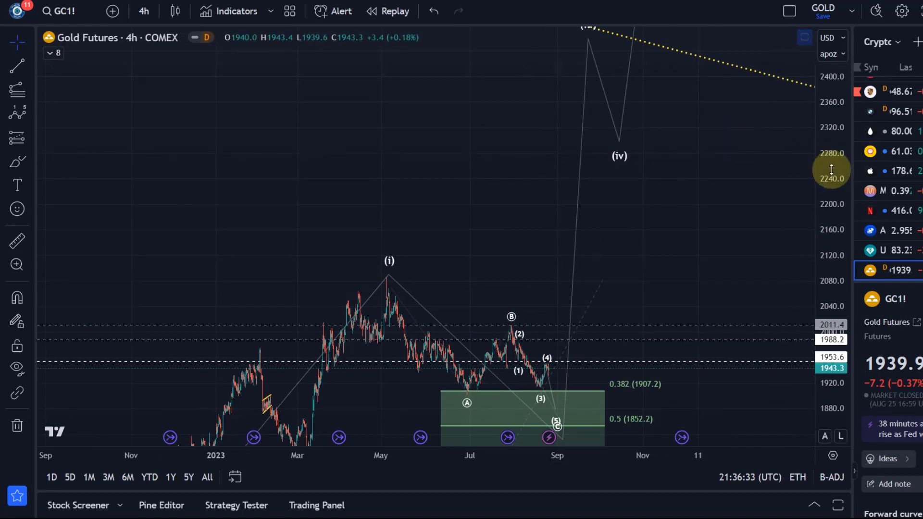
drag(626, 202, 740, 144)
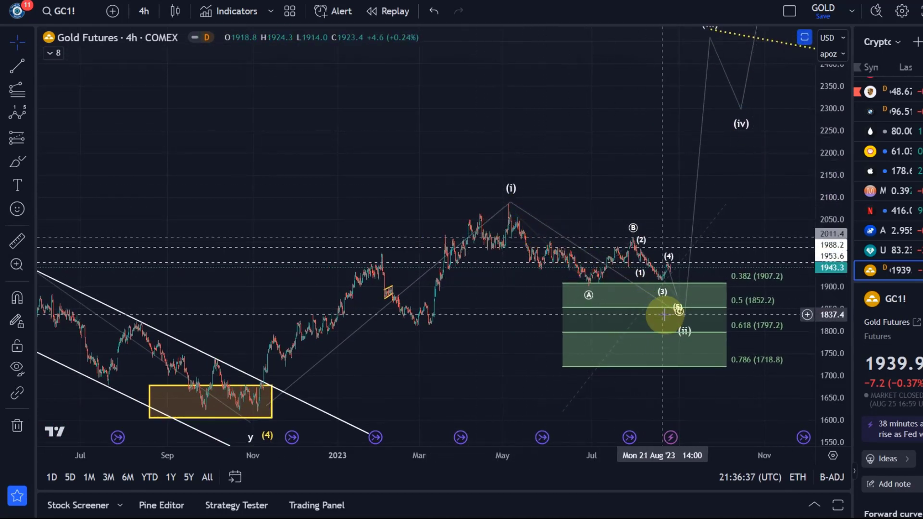
drag(820, 389, 843, 162)
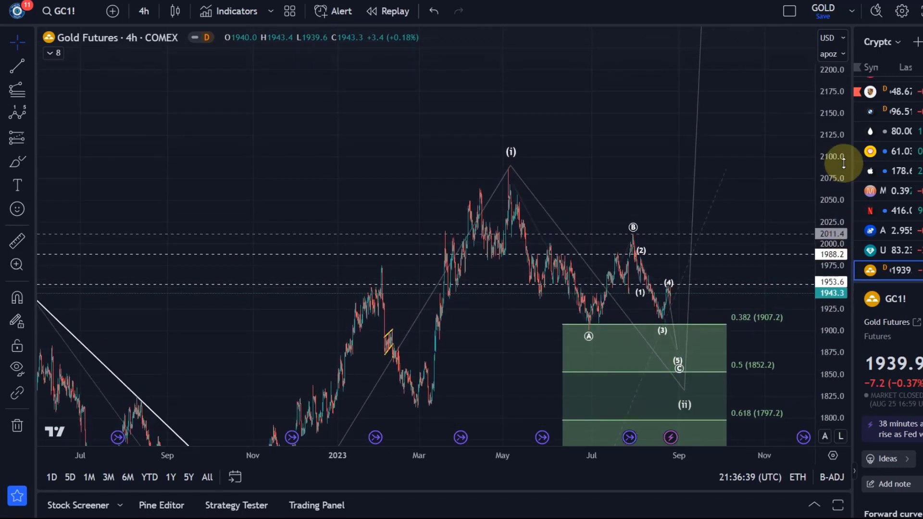
scroll(648, 191, up, 3)
scroll(649, 191, up, 6)
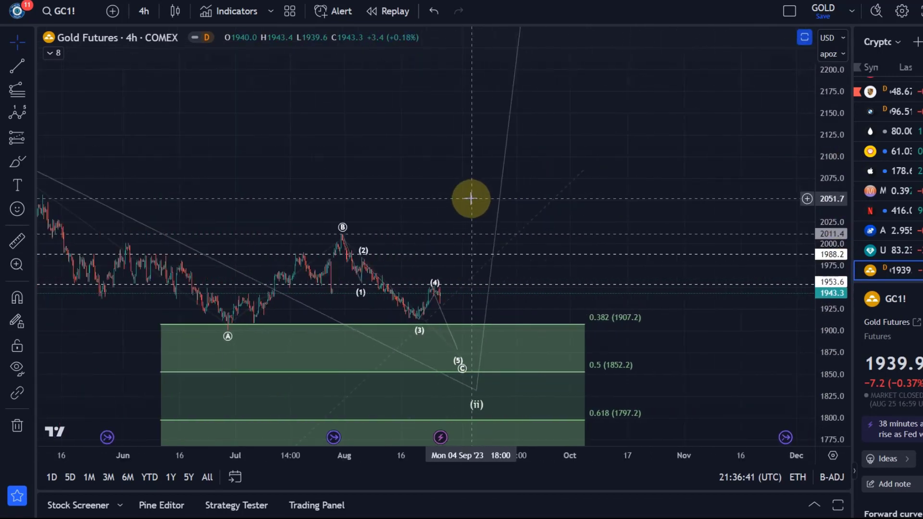
drag(488, 175, 571, 147)
click(541, 283)
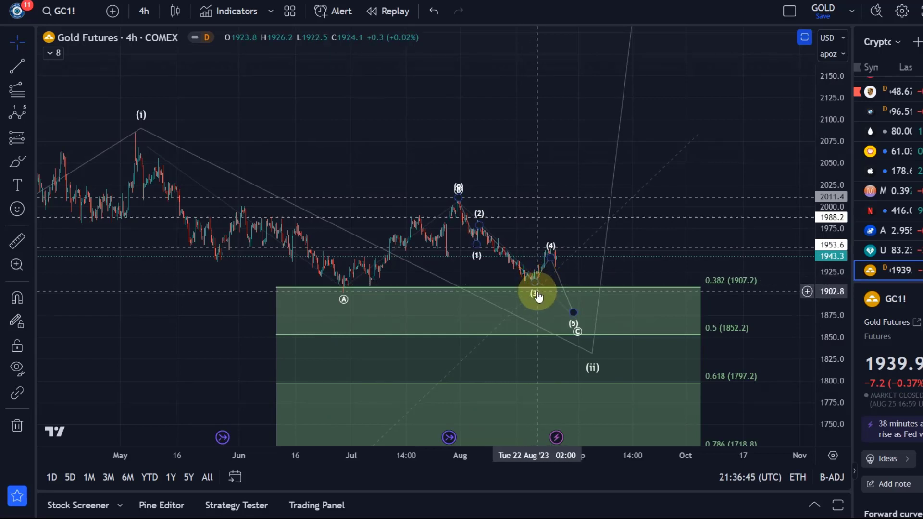
click(596, 330)
scroll(655, 279, up, 2)
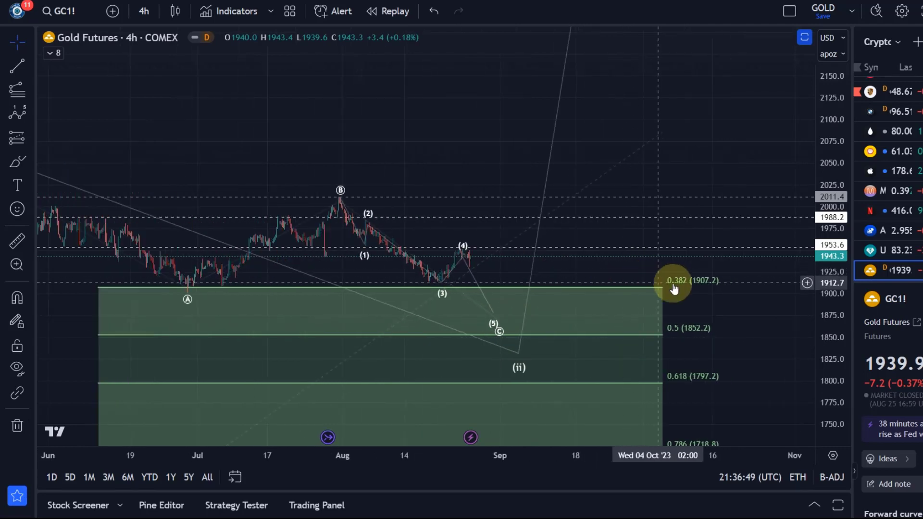
Step: Move the wave (4) point of the declining impulse up to the late-August high at about 1951.4
drag(824, 352, 824, 308)
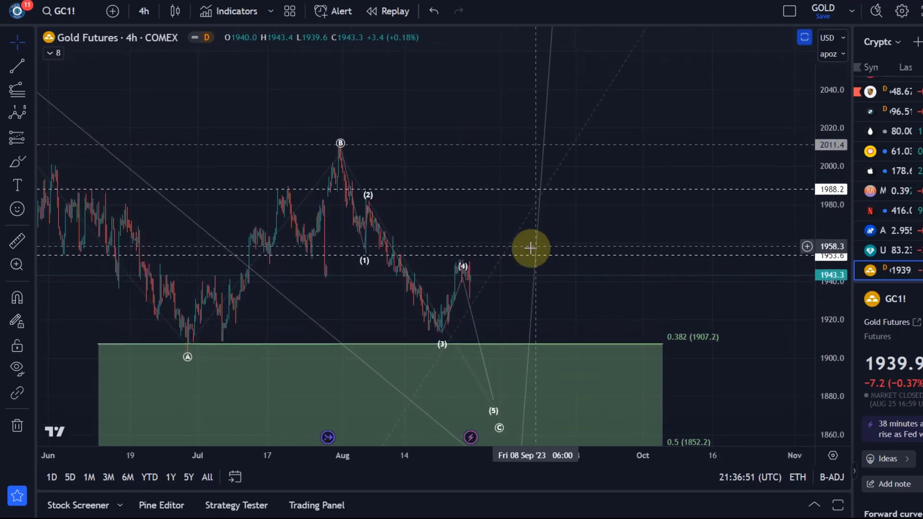
click(473, 260)
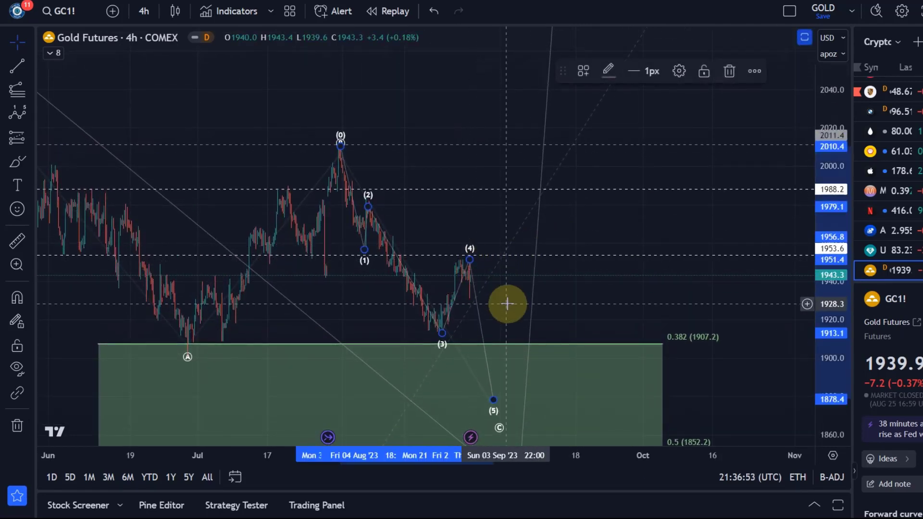
drag(504, 303, 536, 258)
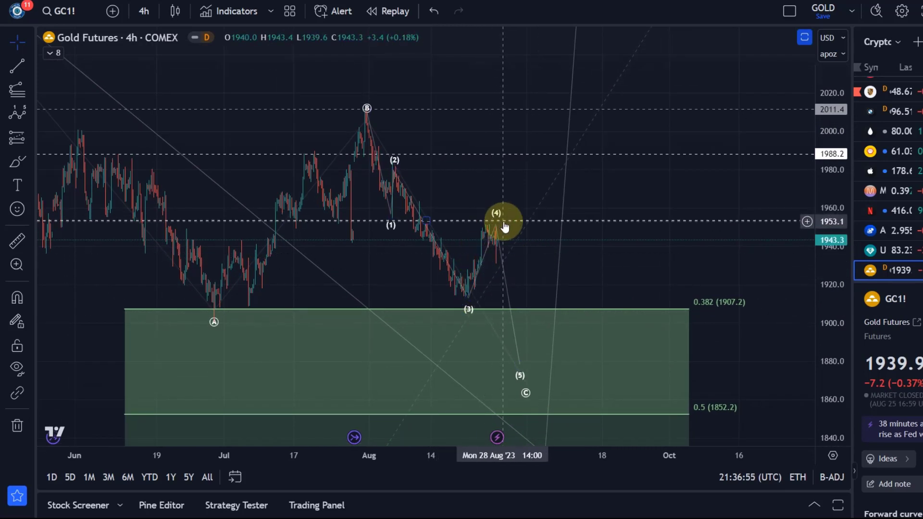
Step: Shift the projected wave (5) and C endpoints later and higher inside the support zone, with C at about 1873
drag(520, 365, 532, 345)
drag(531, 392, 544, 384)
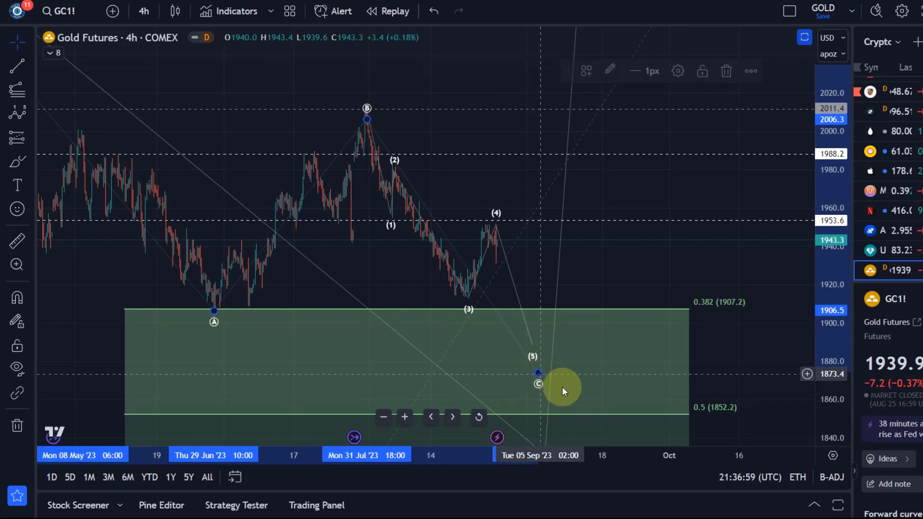
drag(610, 389, 650, 363)
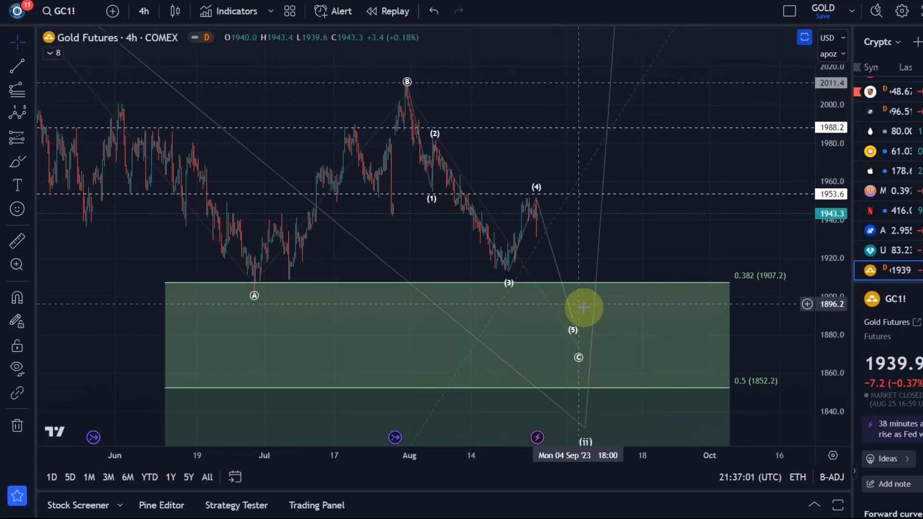
Step: Draw a trend-based Fib extension from about 1622.6 at the November 2022 low to 2084.1 near the (i) high and about 1911 near the 0.382 support
scroll(573, 334, down, 3)
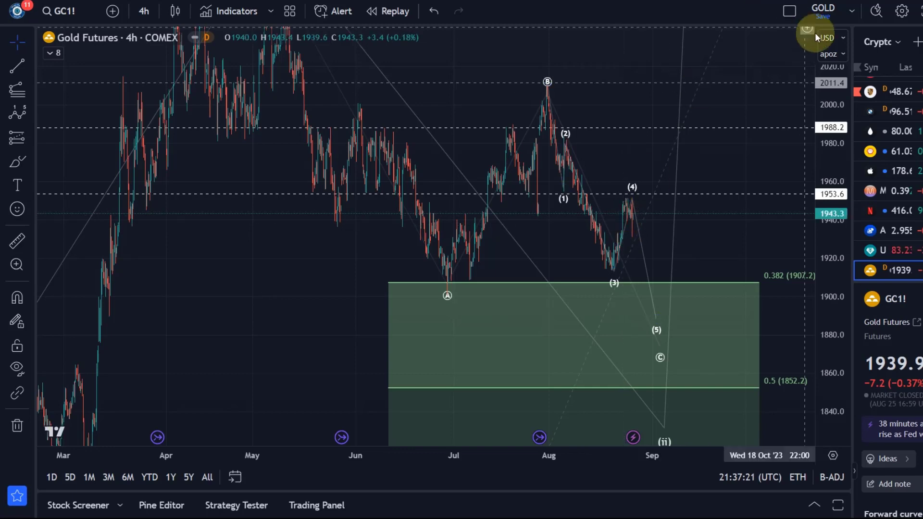
drag(826, 66, 830, 373)
scroll(659, 260, down, 5)
drag(609, 168, 496, 188)
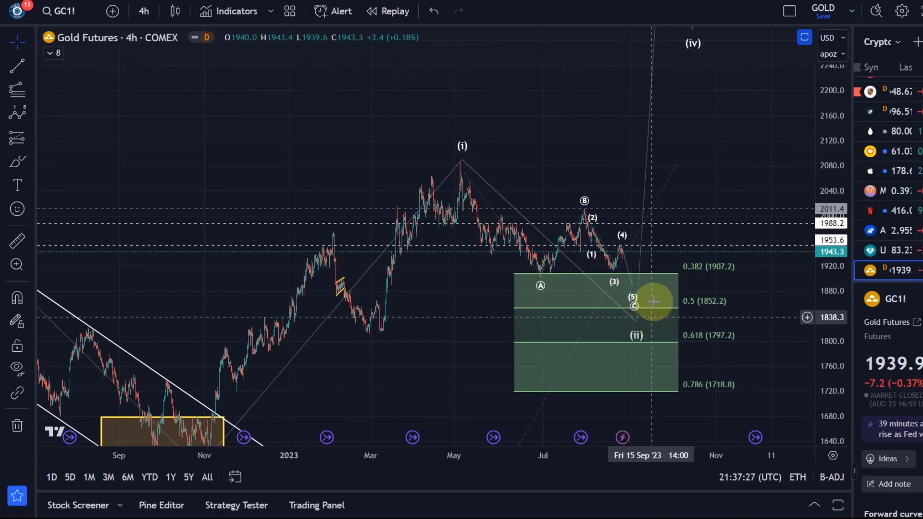
drag(707, 144, 659, 311)
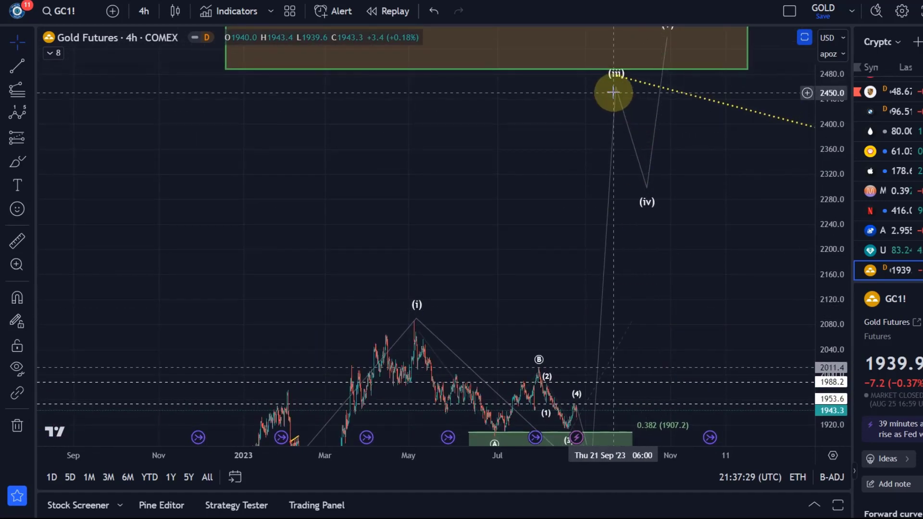
drag(529, 157, 571, 22)
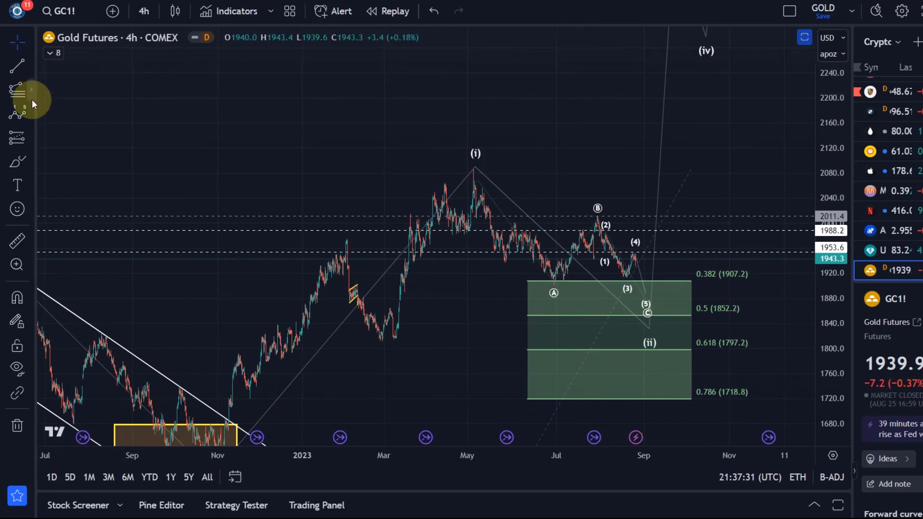
click(24, 87)
drag(817, 237, 278, 353)
drag(229, 409, 445, 191)
click(444, 185)
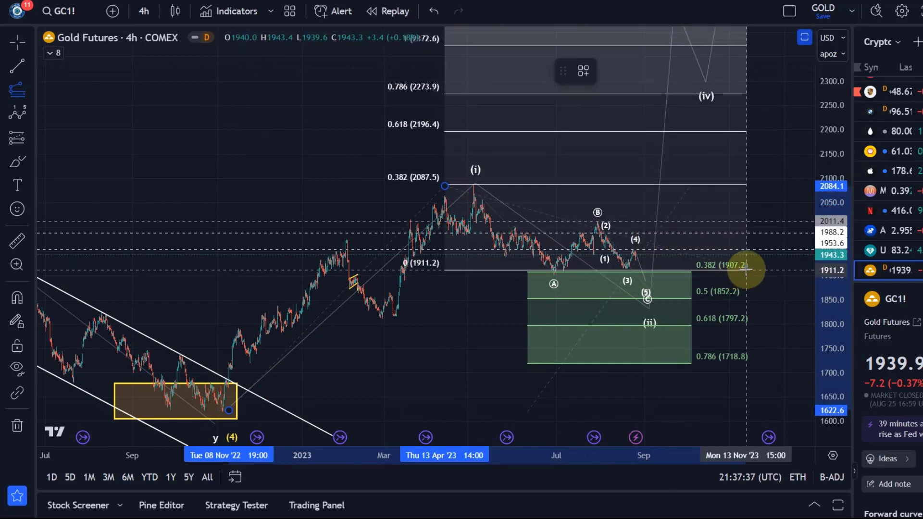
click(746, 271)
Step: Compare the extension levels with the wave (iii) and (v) targets, and delete the trend-based Fib extension
drag(299, 124, 310, 310)
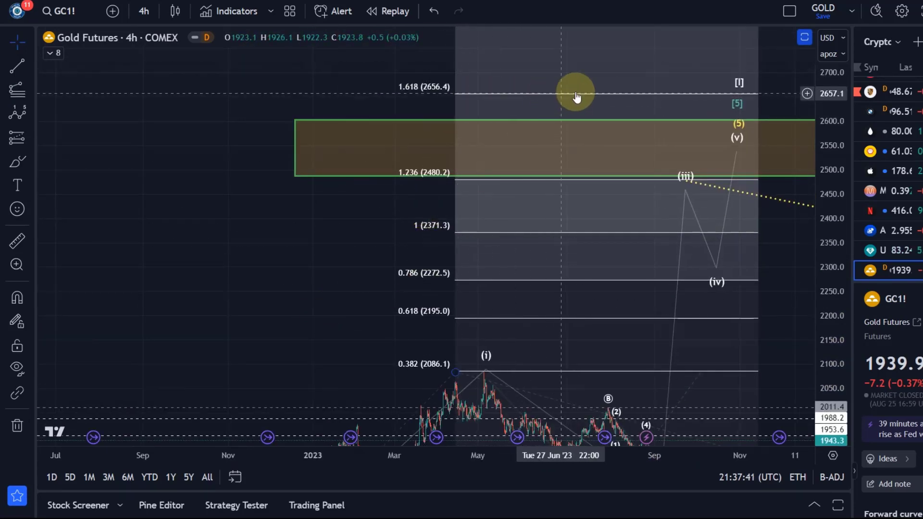
click(705, 96)
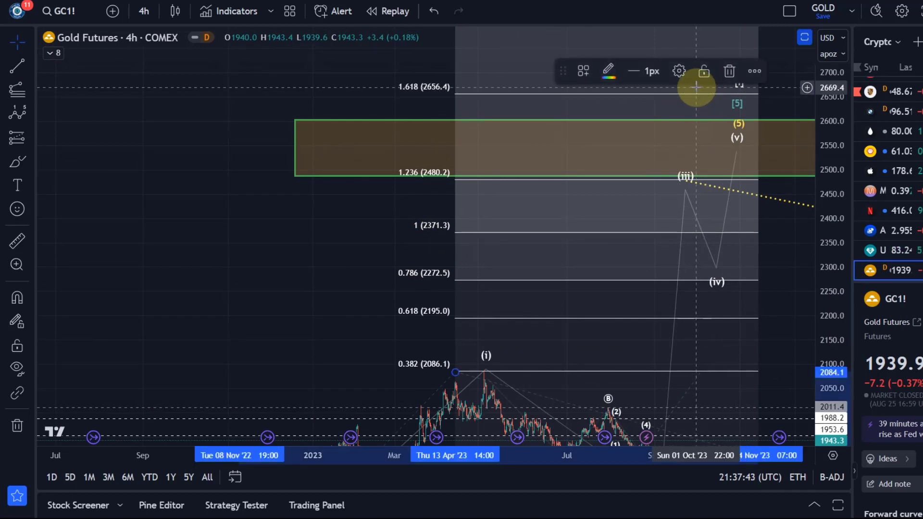
key(Delete)
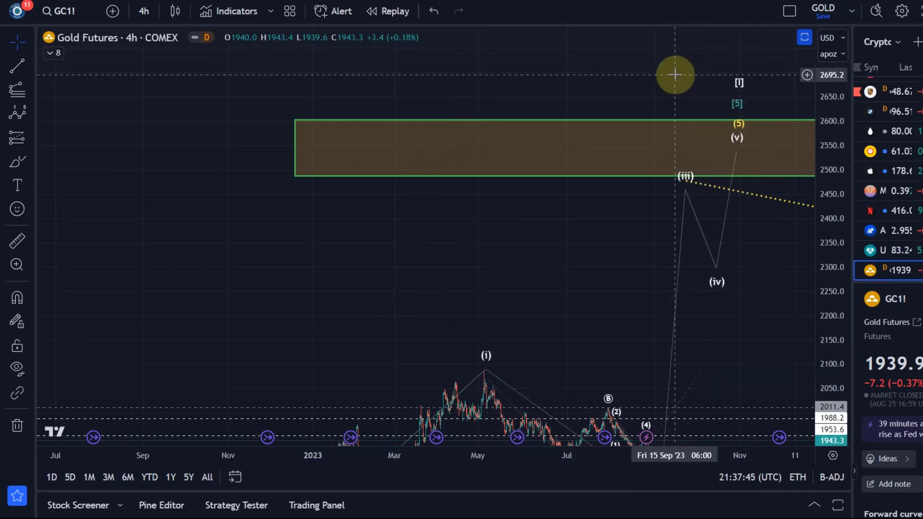